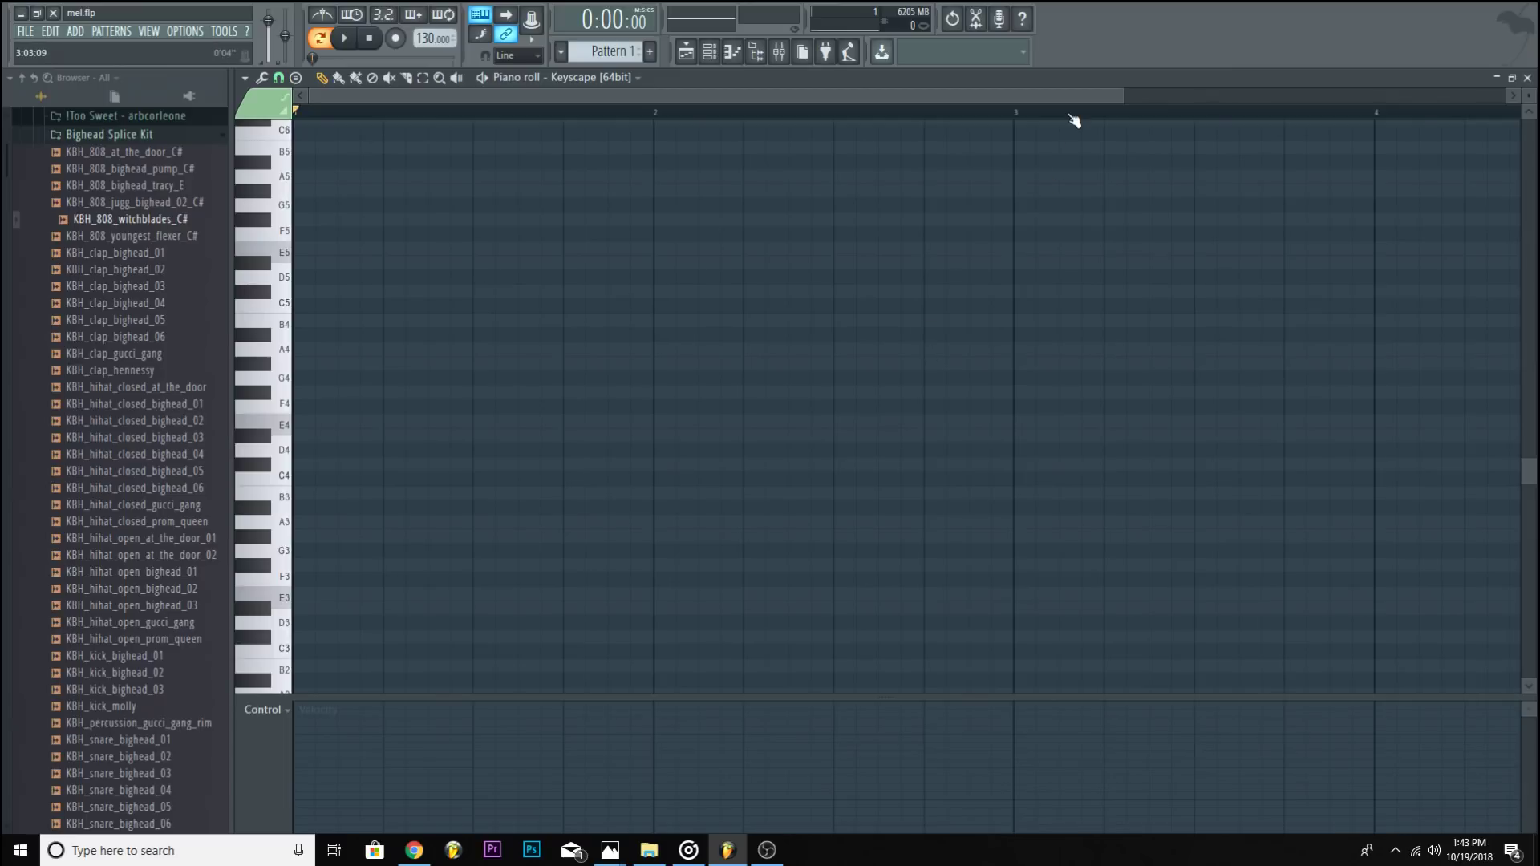
# Step: Place a C#4, E4 and G#4 chord at the start of bar 1 in the Keyscape piano roll
pyautogui.moveTo(1118, 96); pyautogui.dragTo(1537, 121)
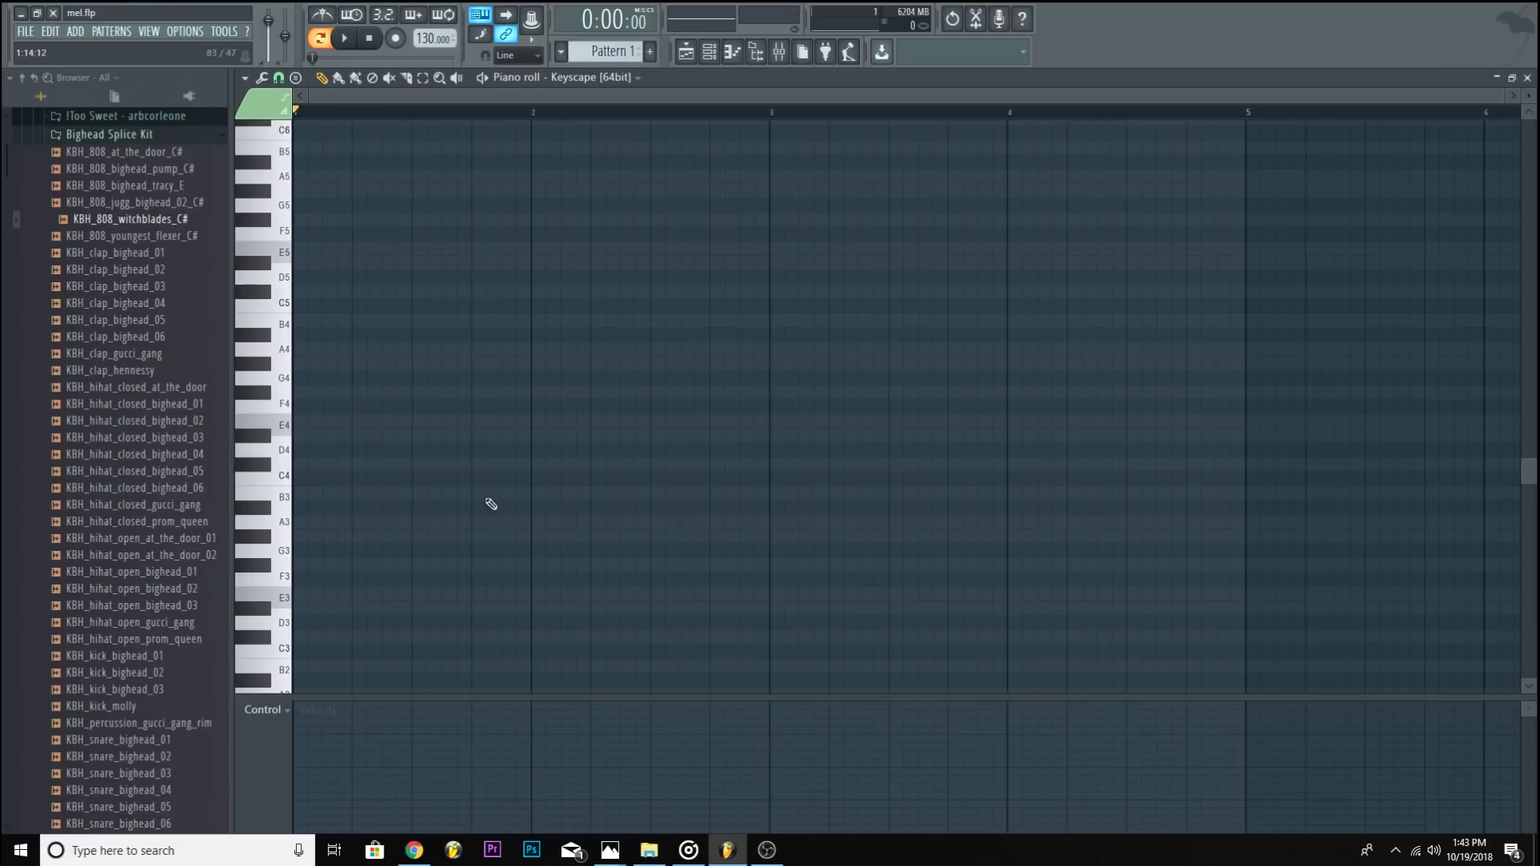
pyautogui.click(305, 465)
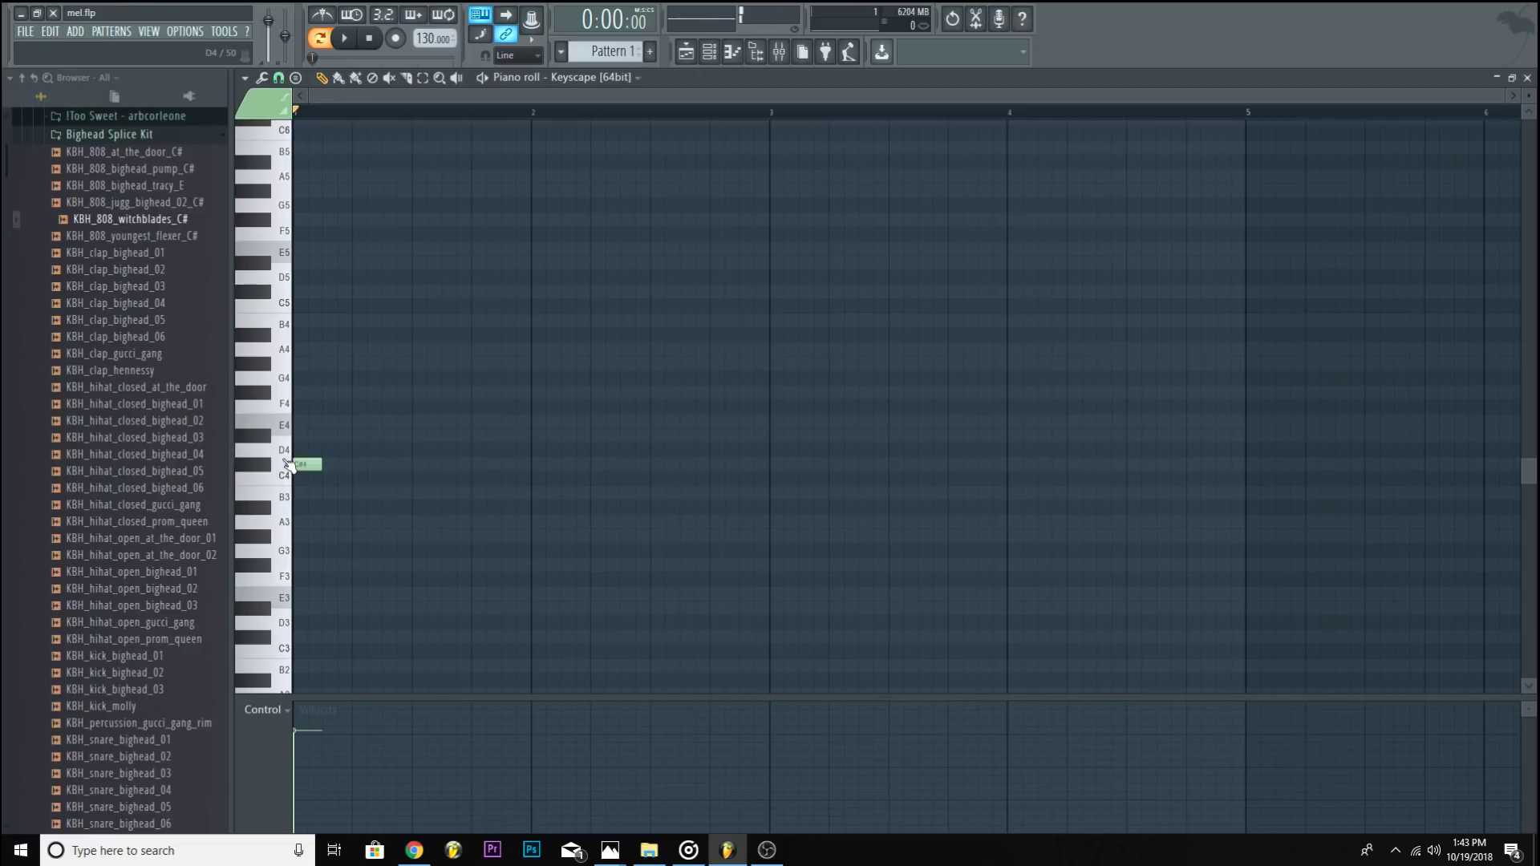
pyautogui.click(309, 421)
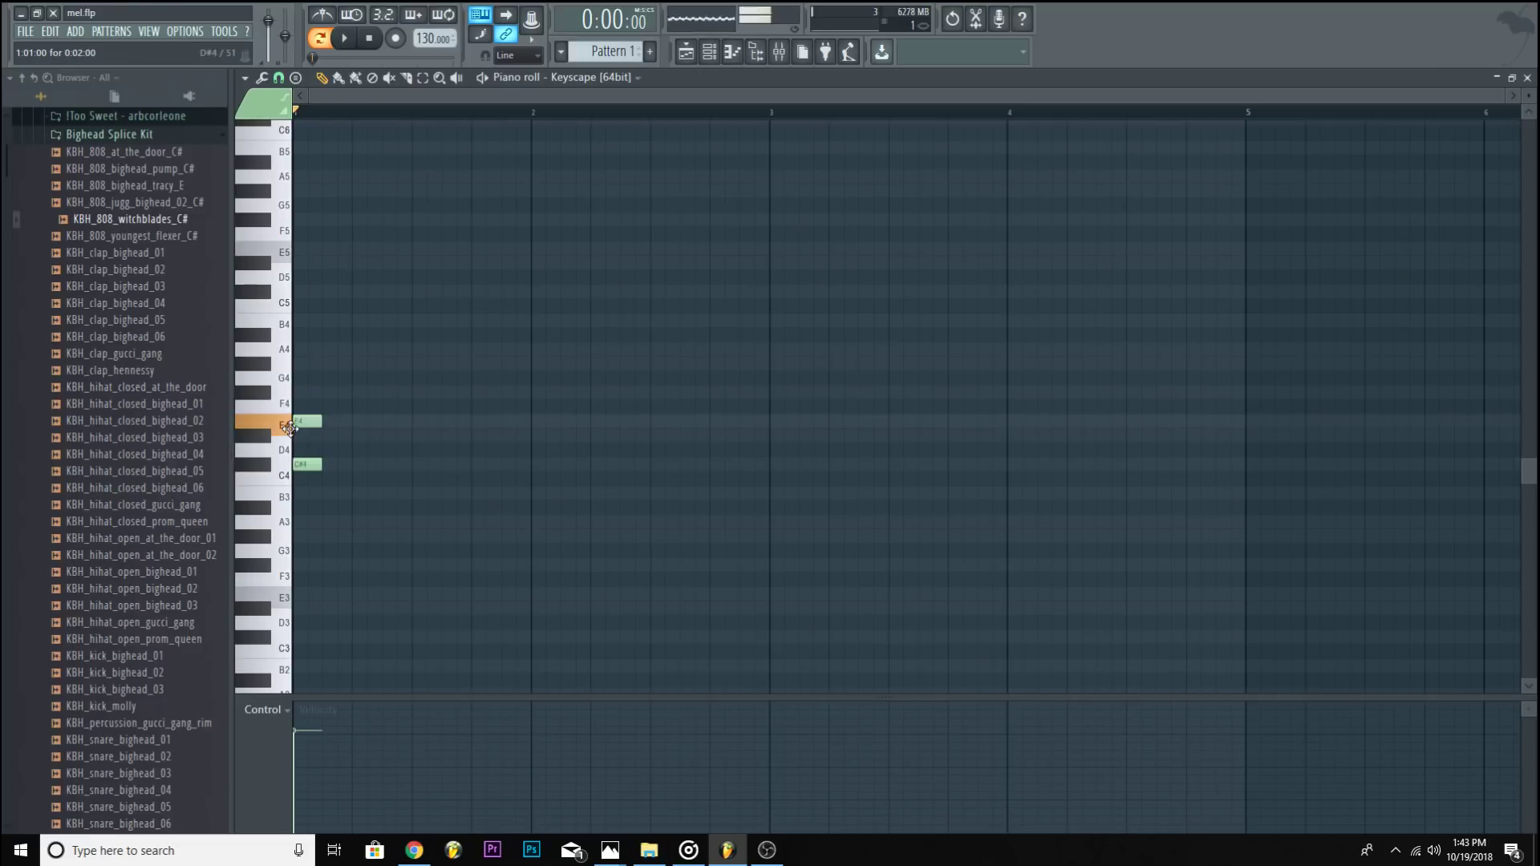
pyautogui.click(304, 364)
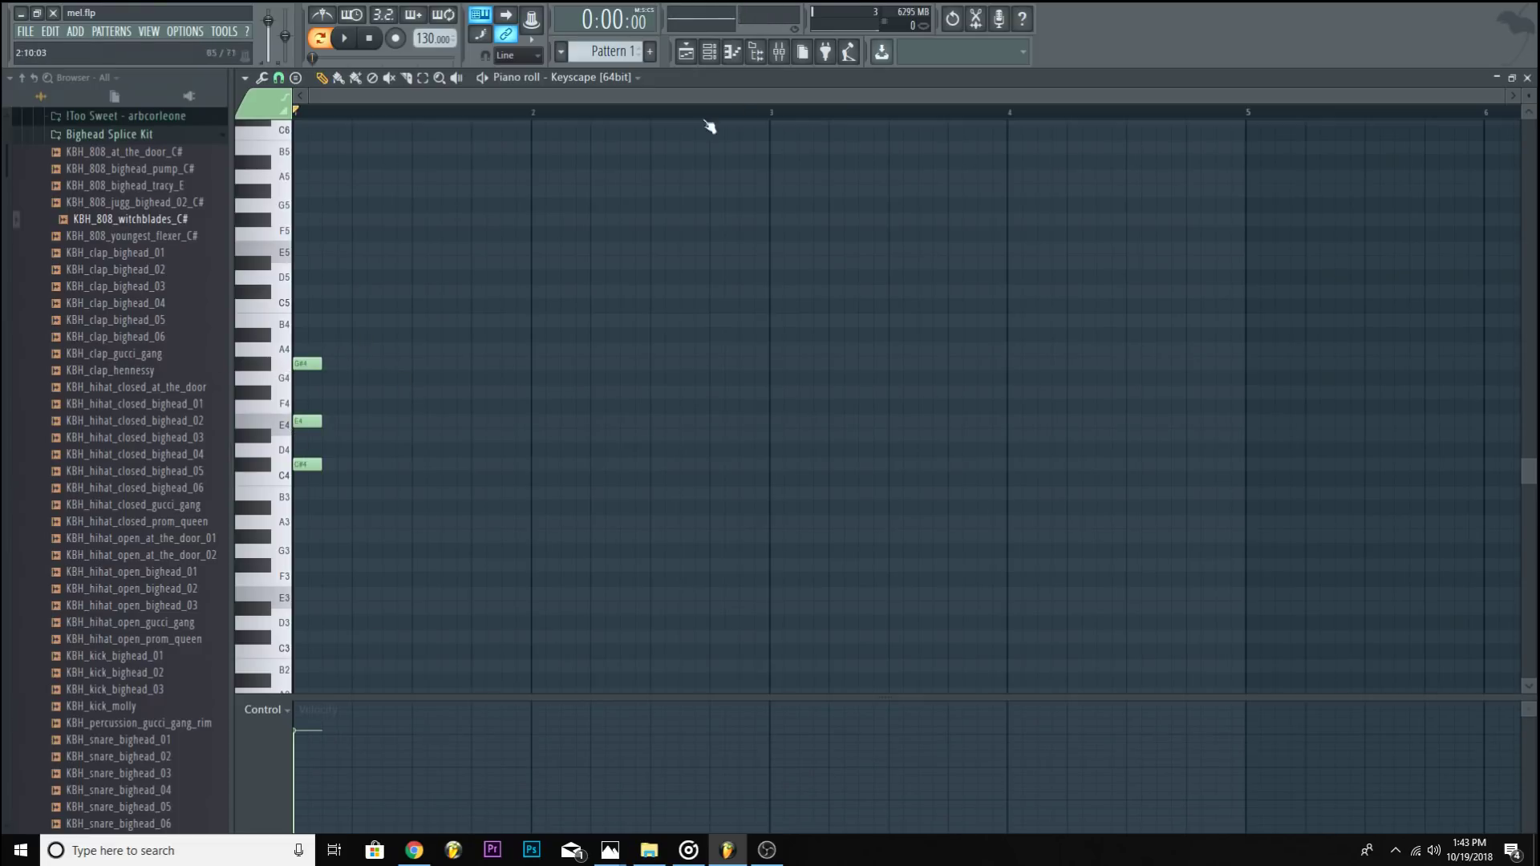
# Step: Restore the maximized piano roll to a floating window and move it up just below the main toolbar
pyautogui.doubleClick(1210, 71)
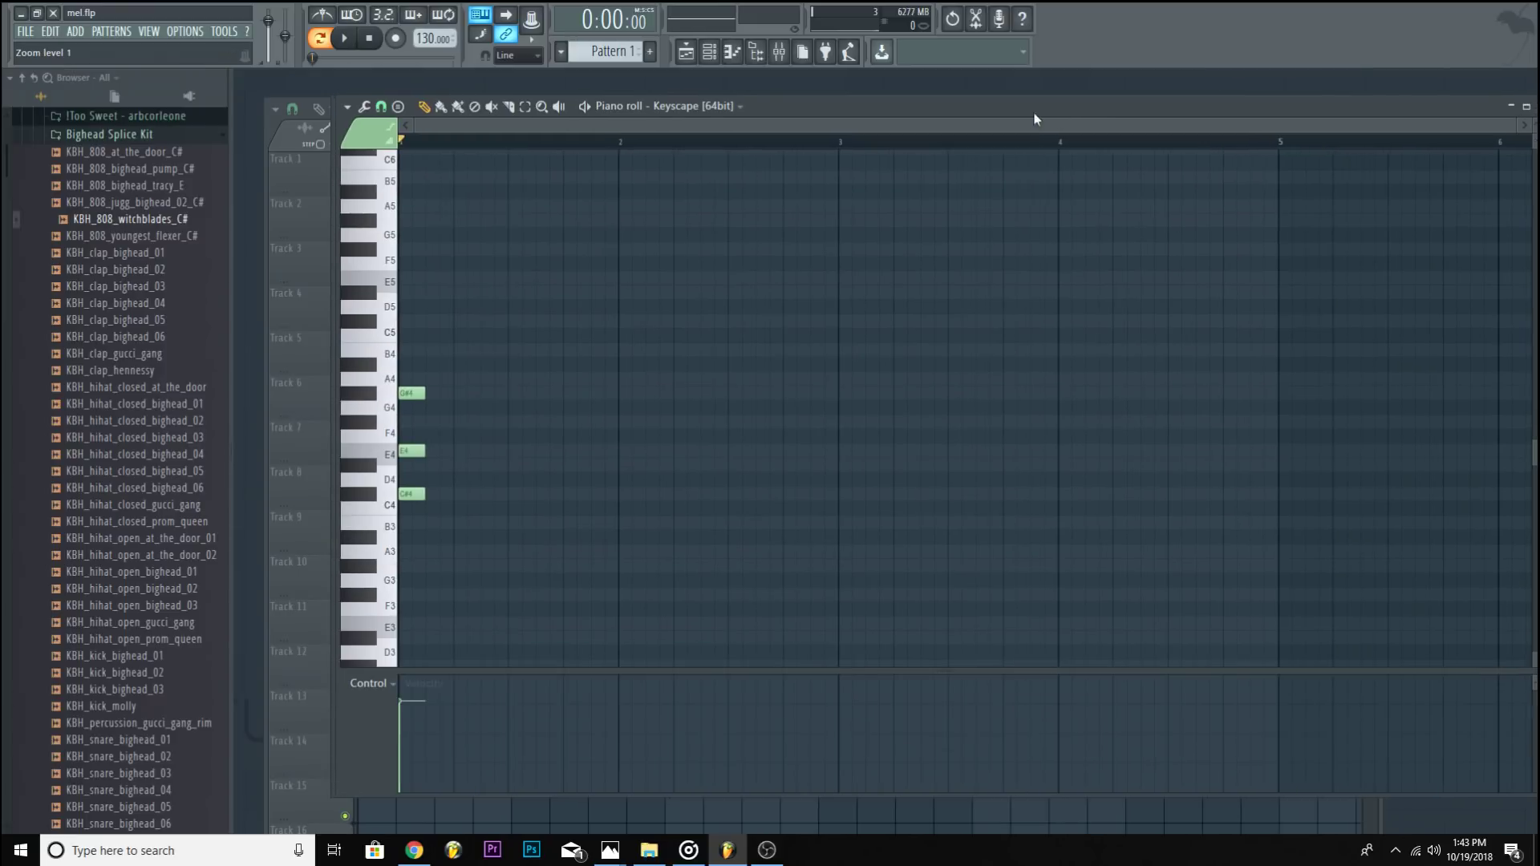
pyautogui.moveTo(1033, 112); pyautogui.dragTo(1070, 99)
pyautogui.moveTo(1494, 83); pyautogui.dragTo(1157, 99)
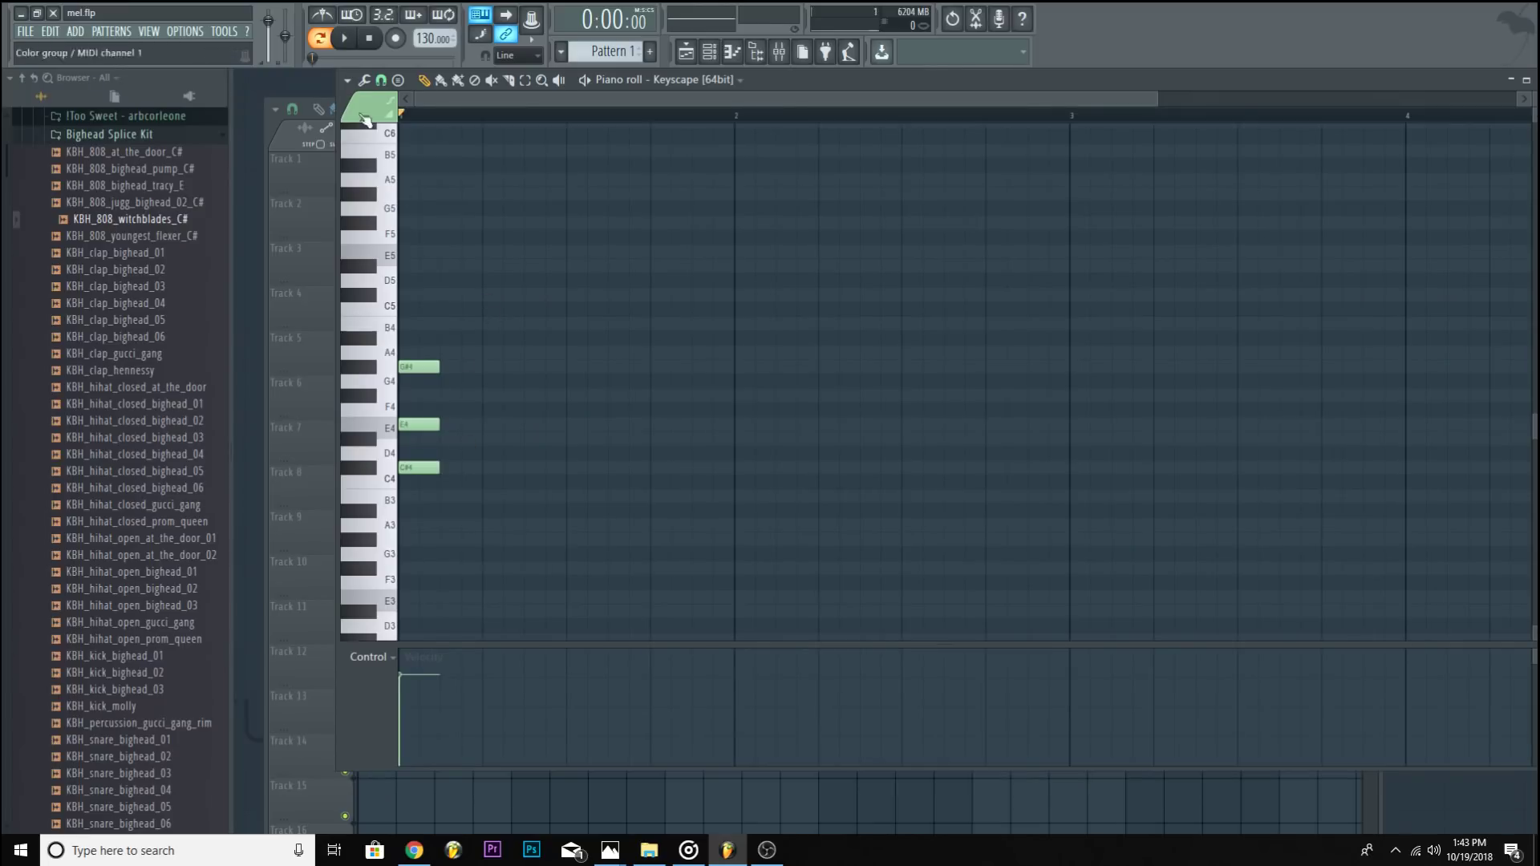
# Step: Set the piano roll's scale highlighting to root note C# and the Aeolian scale
pyautogui.click(347, 80)
pyautogui.moveTo(374, 175)
pyautogui.moveTo(461, 195)
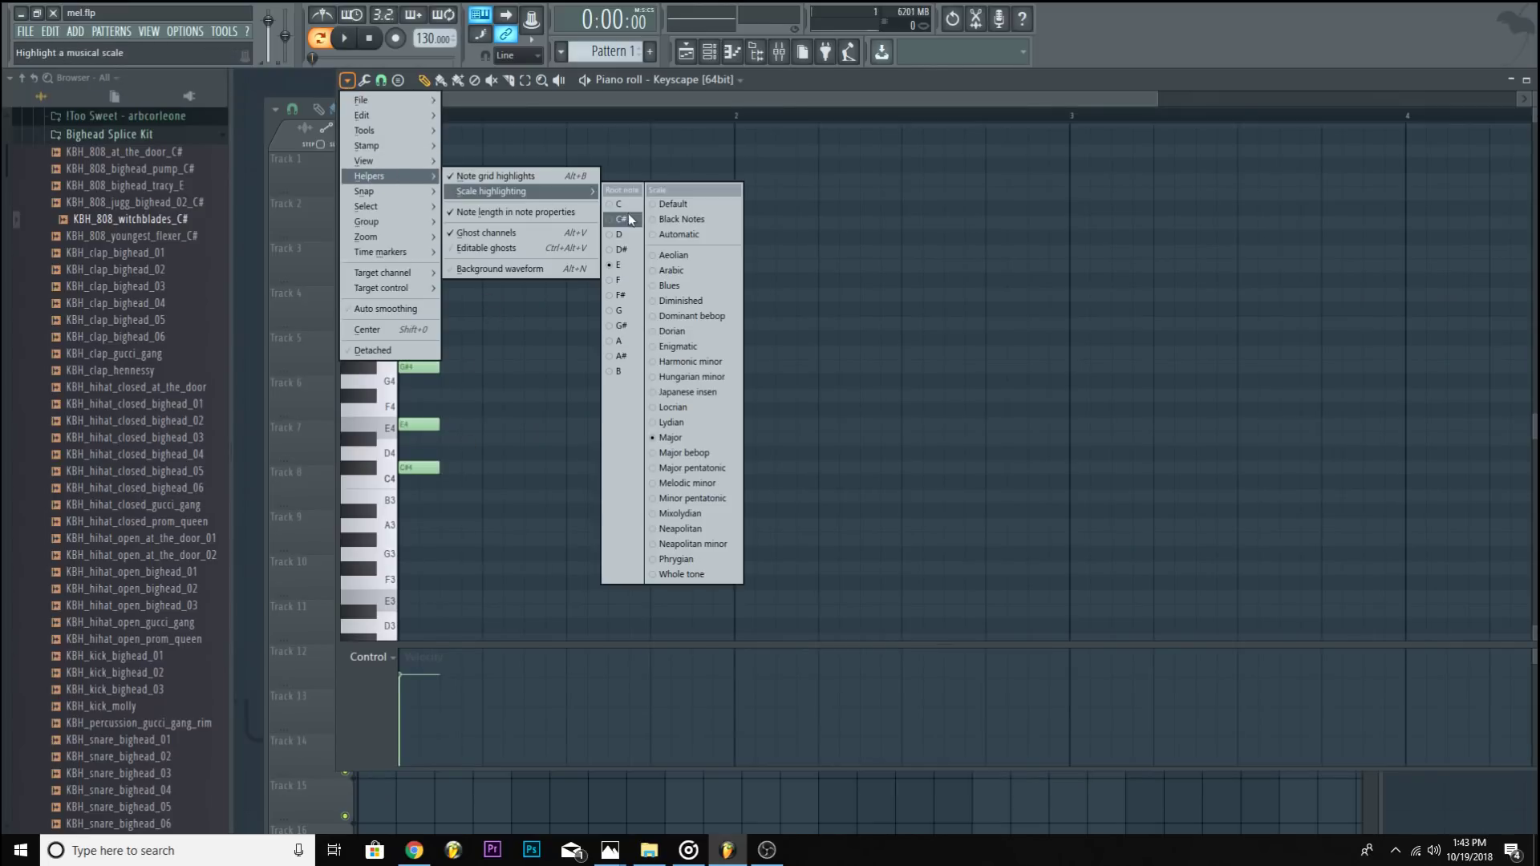
pyautogui.click(626, 219)
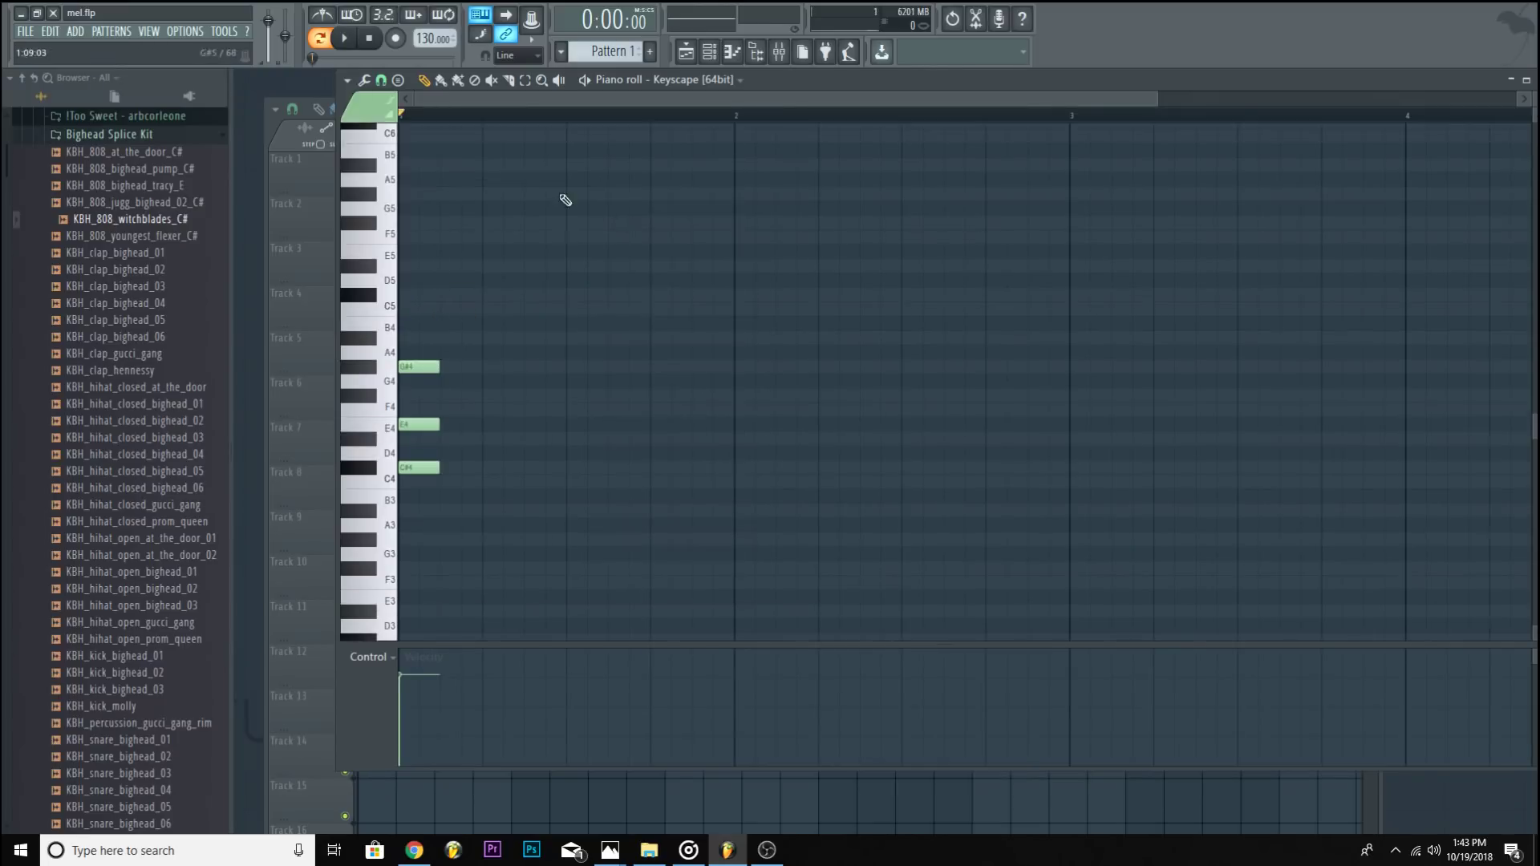
pyautogui.click(347, 80)
pyautogui.moveTo(379, 177)
pyautogui.moveTo(473, 177)
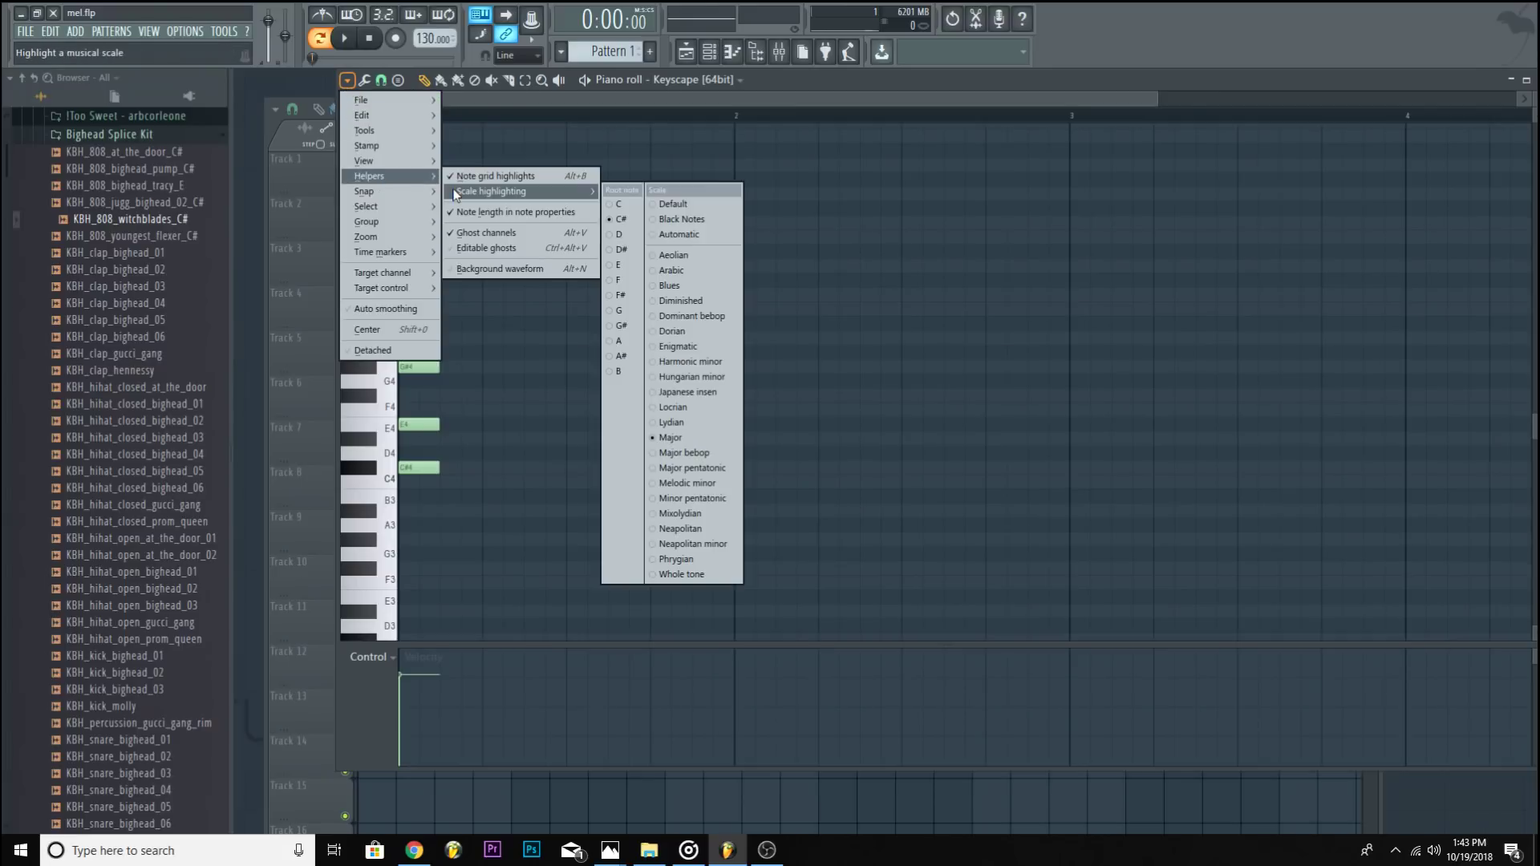
pyautogui.click(674, 255)
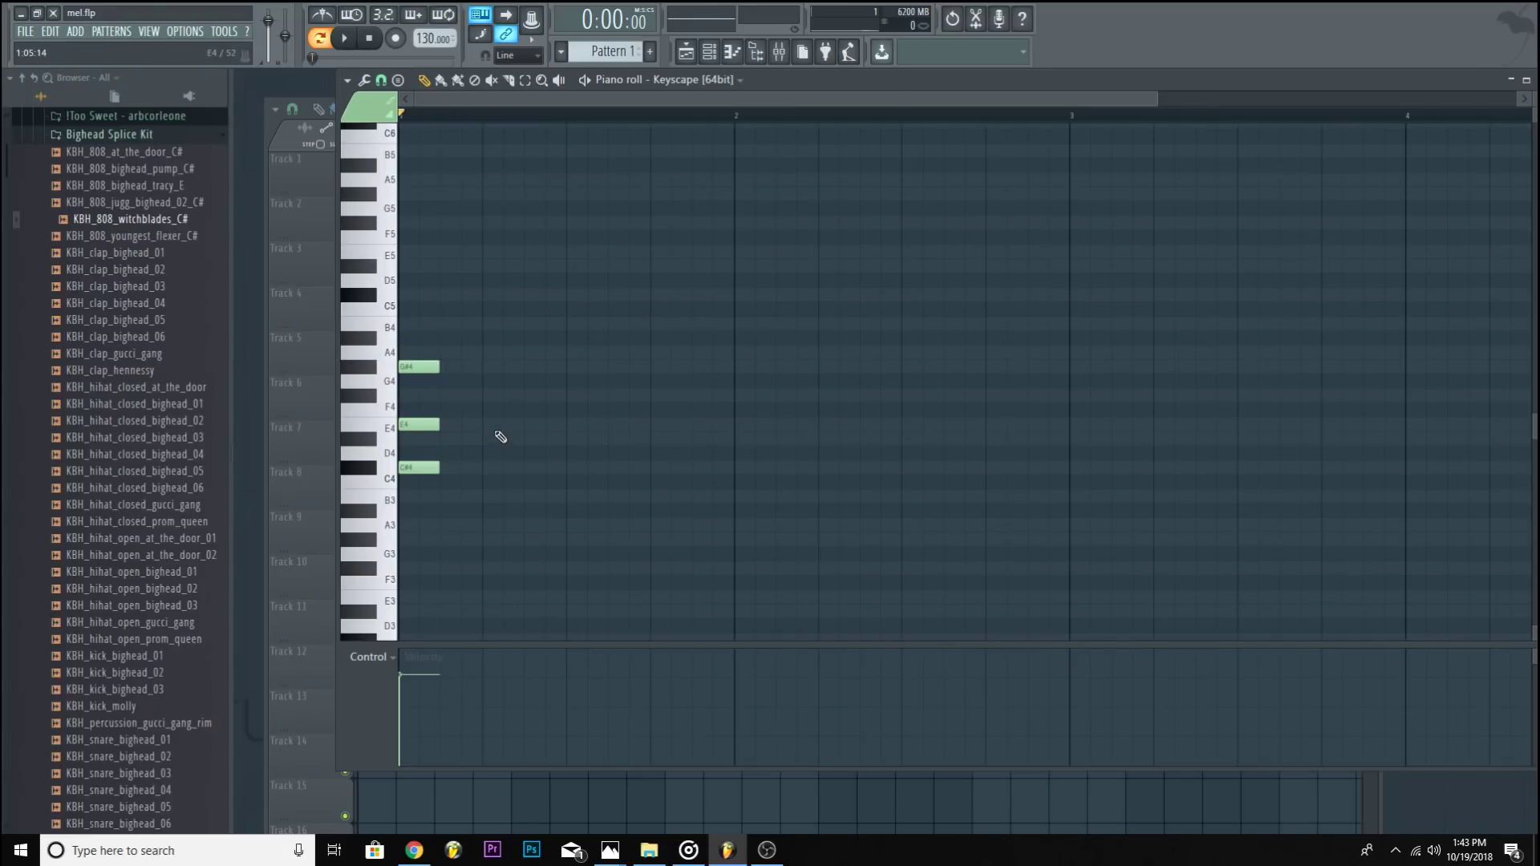
# Step: Add the melody notes F#4, E4 and F#4 after the first chord and a C#4, E4 and G#4 chord on beat 4 of bar 1
pyautogui.click(489, 397)
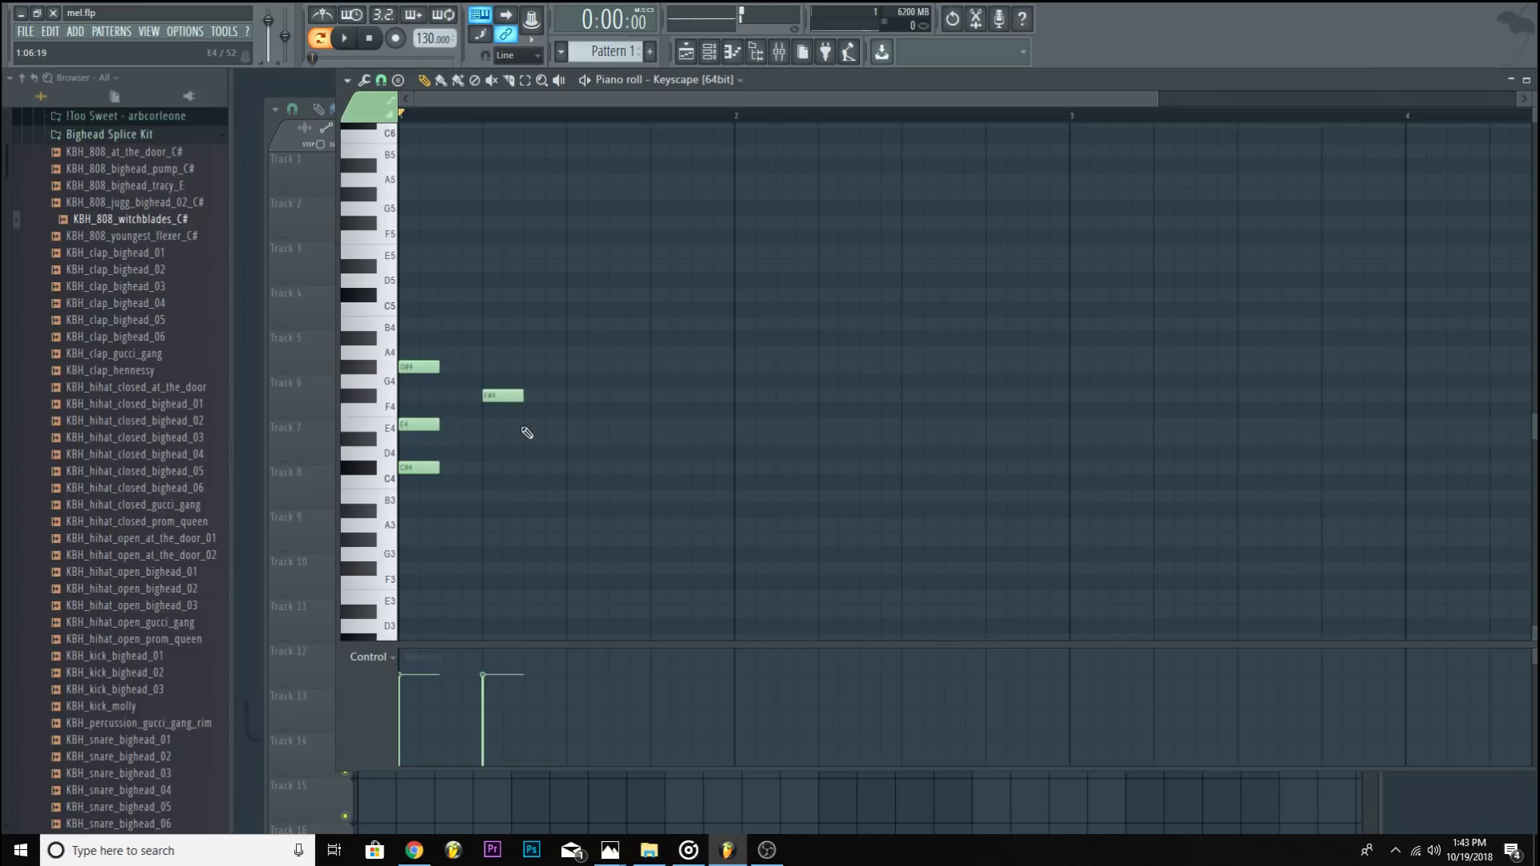
pyautogui.click(532, 424)
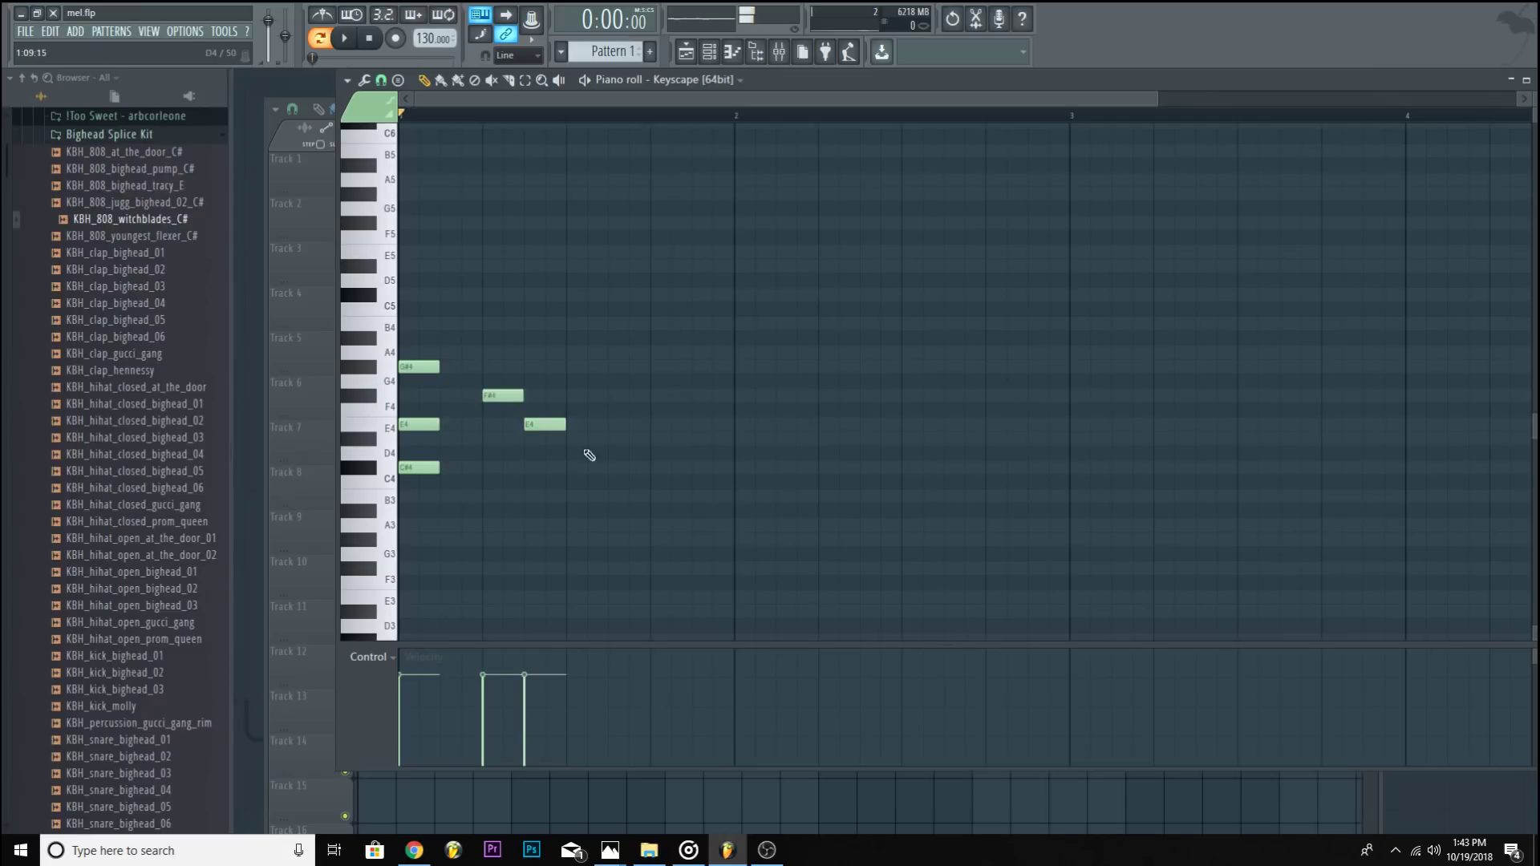
pyautogui.click(653, 440)
pyautogui.moveTo(661, 439); pyautogui.dragTo(663, 424)
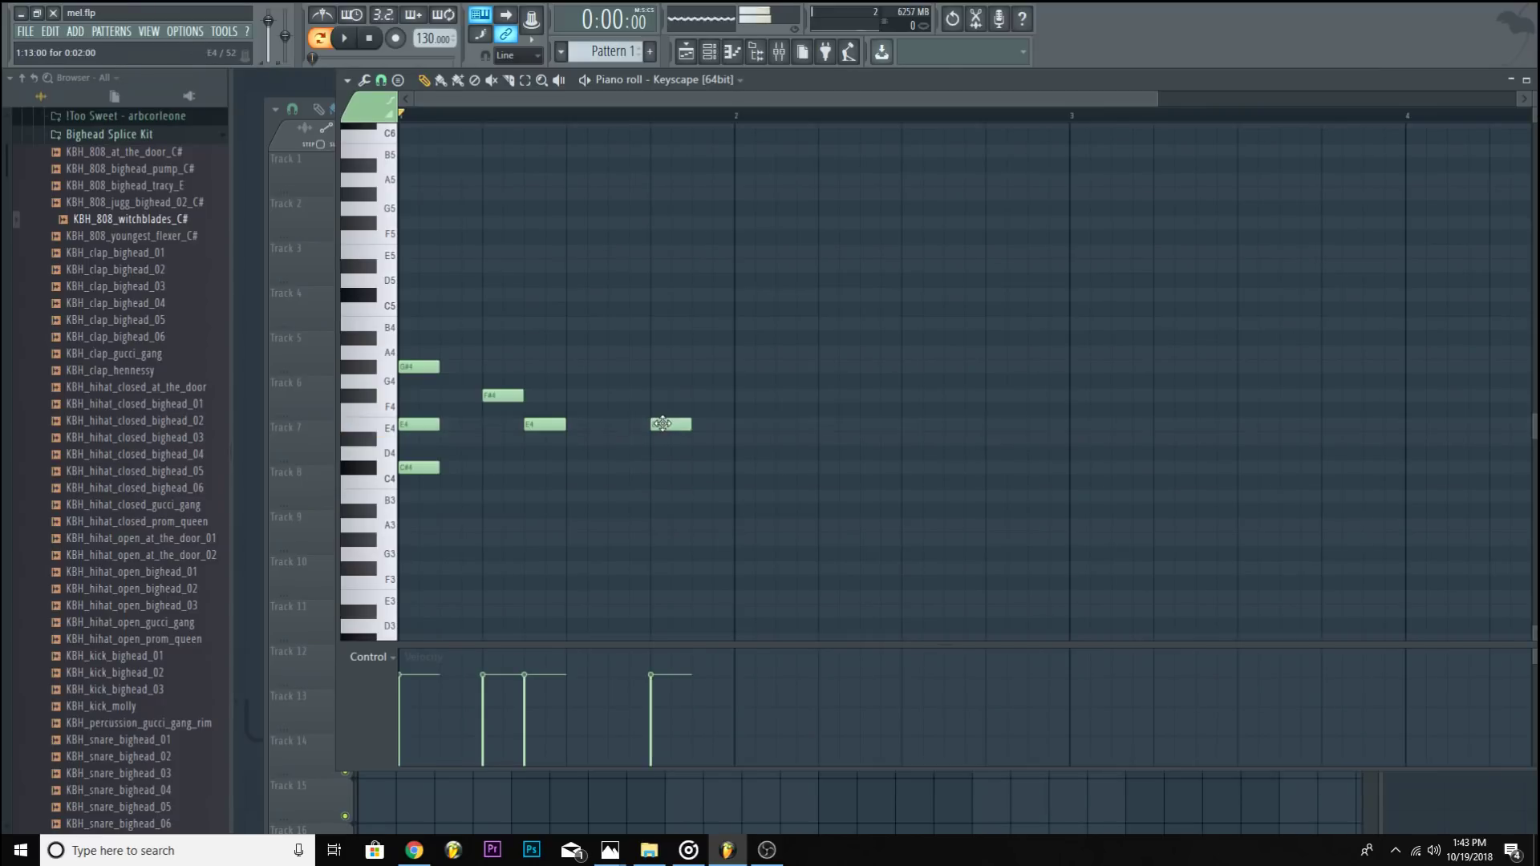
pyautogui.click(659, 366)
pyautogui.click(656, 468)
pyautogui.click(577, 410)
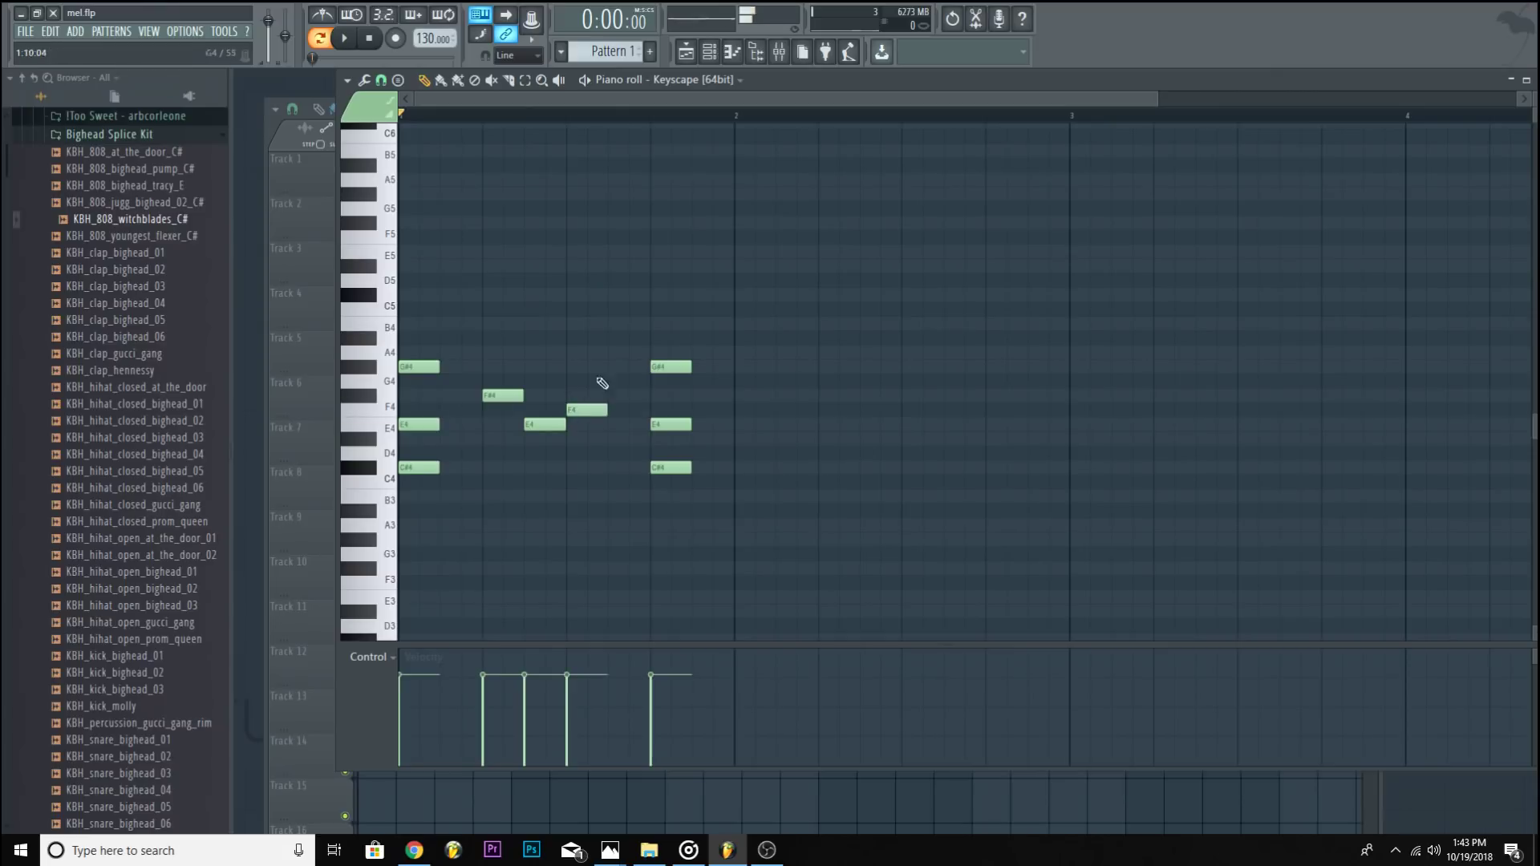
pyautogui.moveTo(596, 406); pyautogui.dragTo(599, 386)
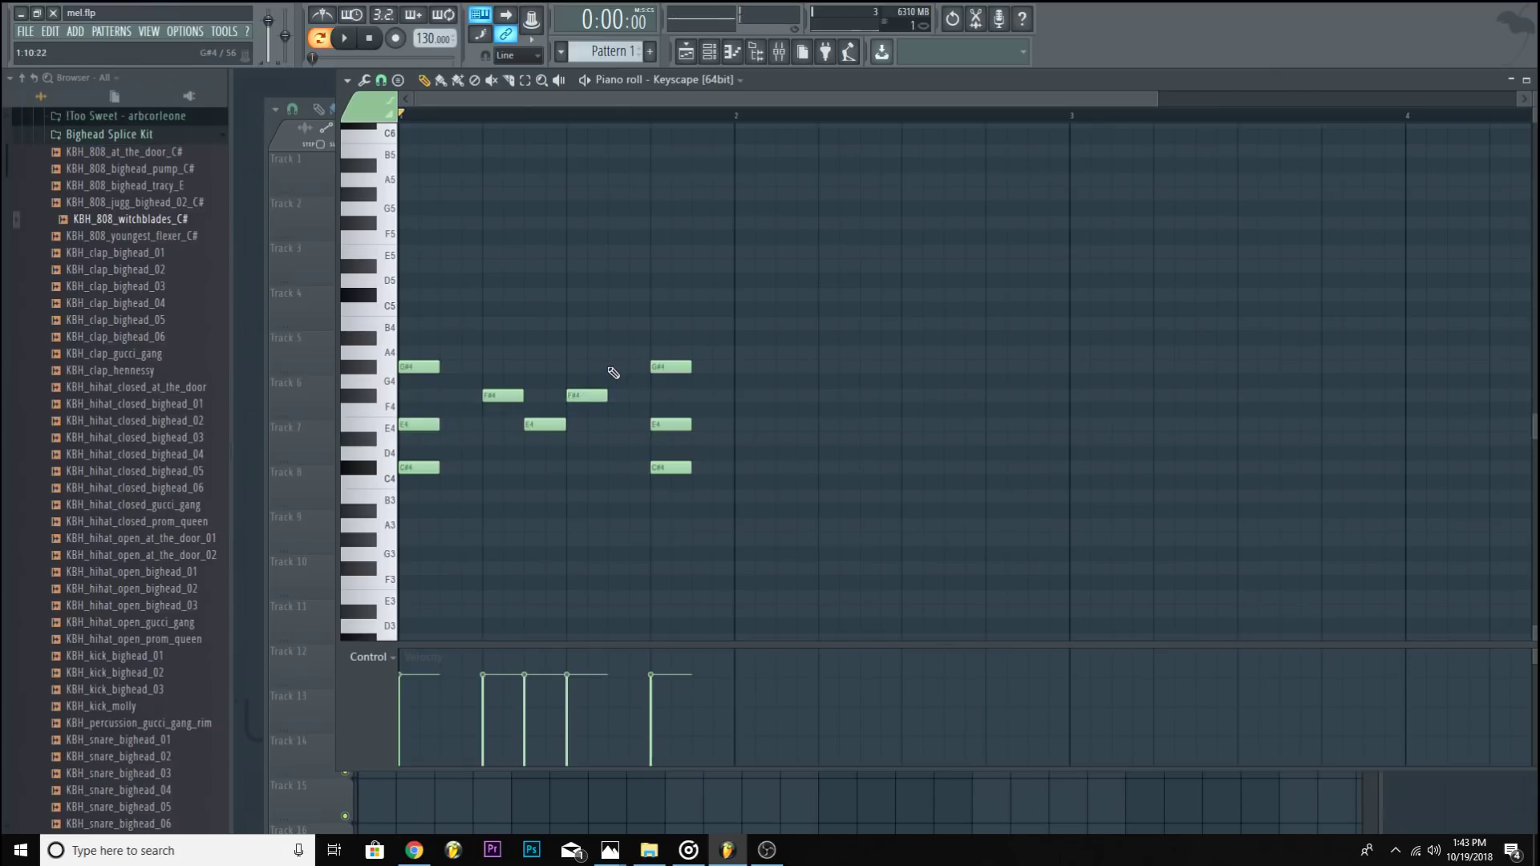
# Step: Start playing the pattern and transpose all its notes up one octave
pyautogui.press('space')
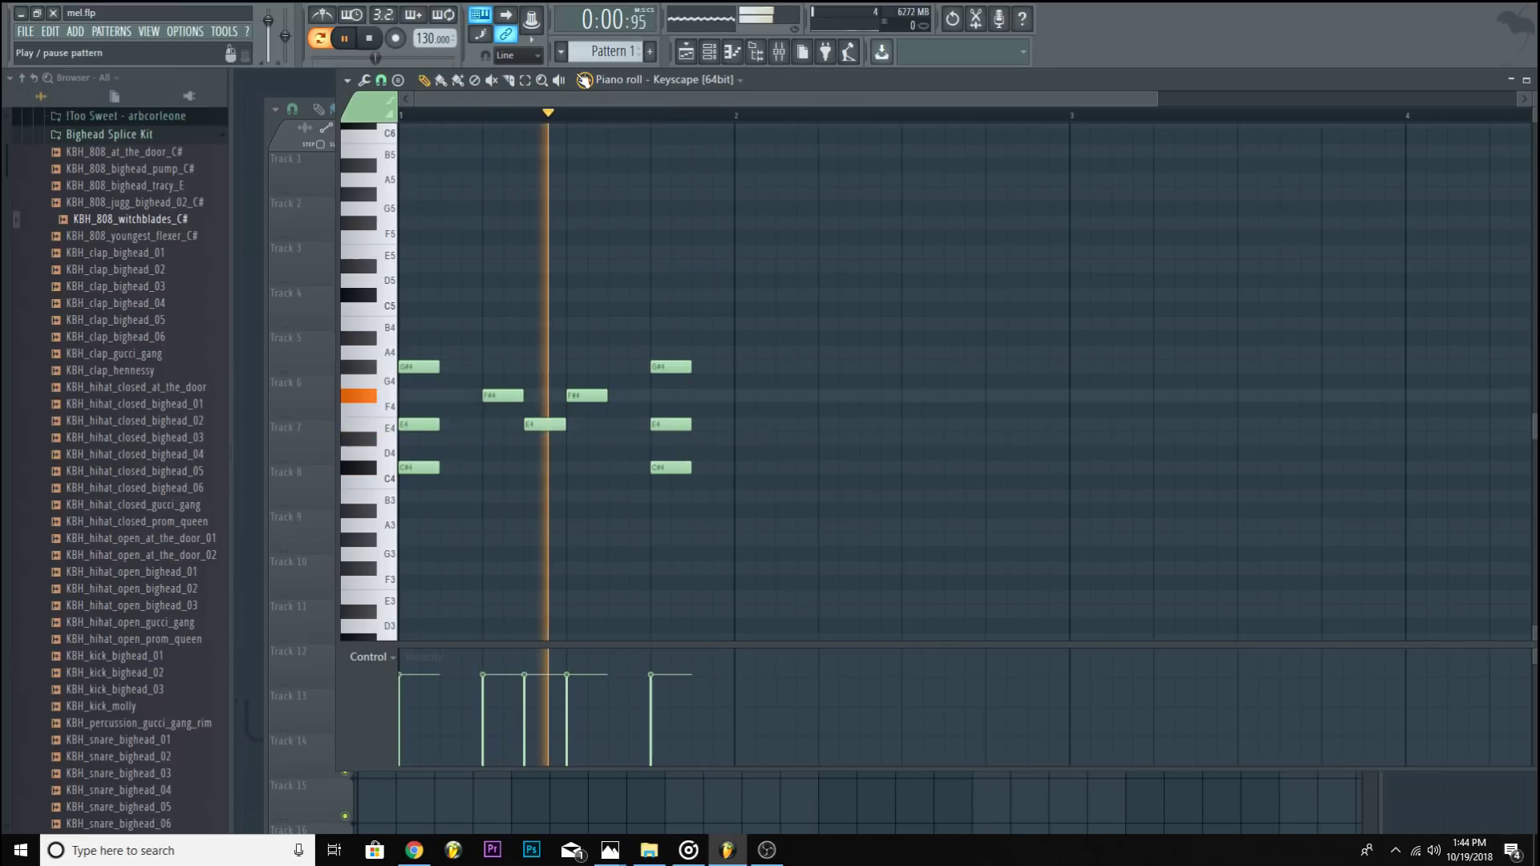
pyautogui.hotkey('ctrl', 'Up')
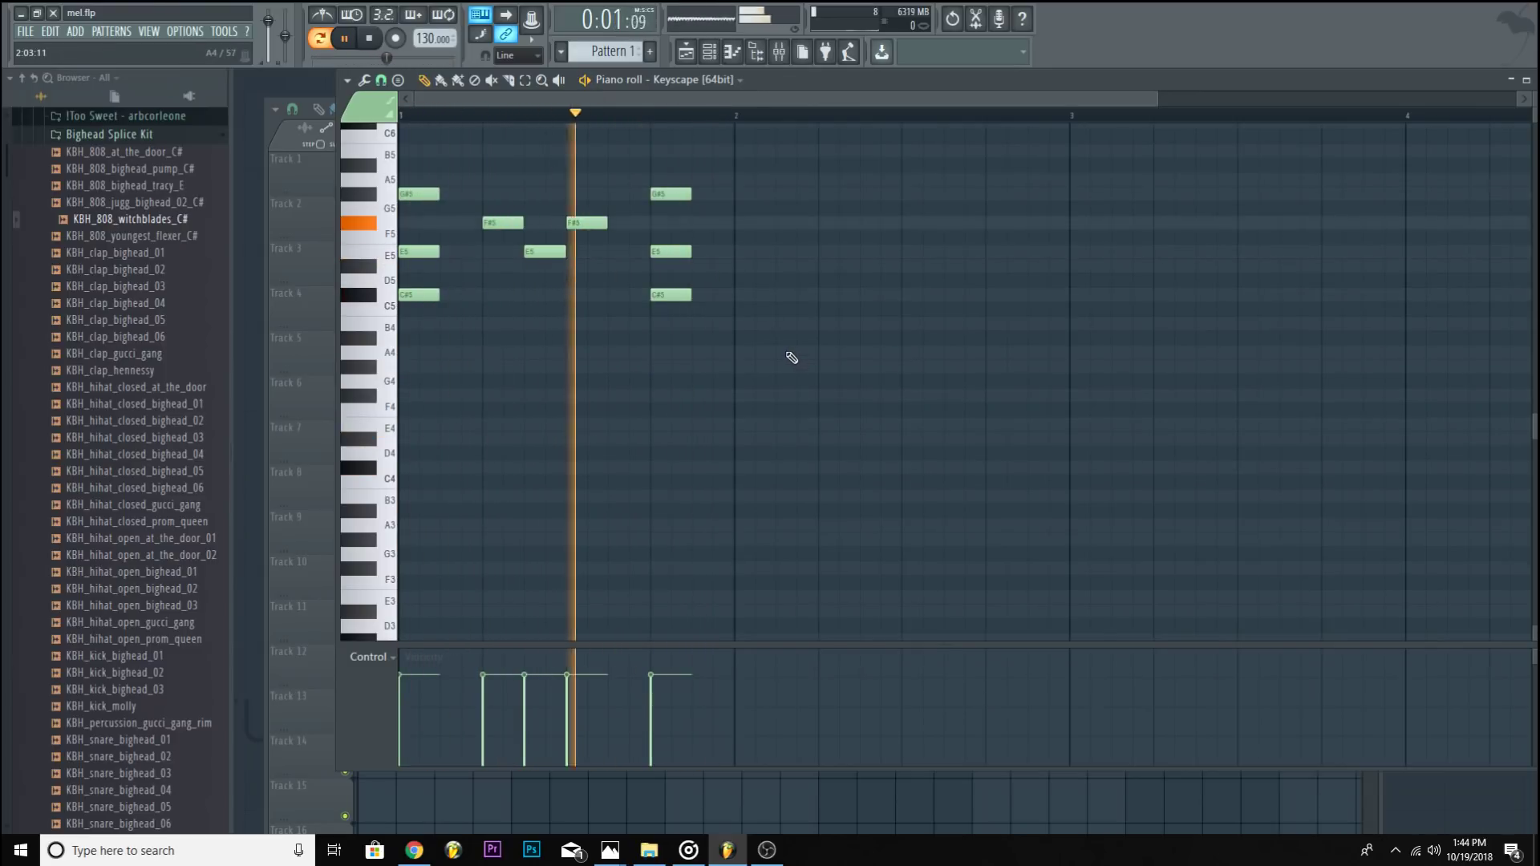
pyautogui.scroll(3, 791, 356)
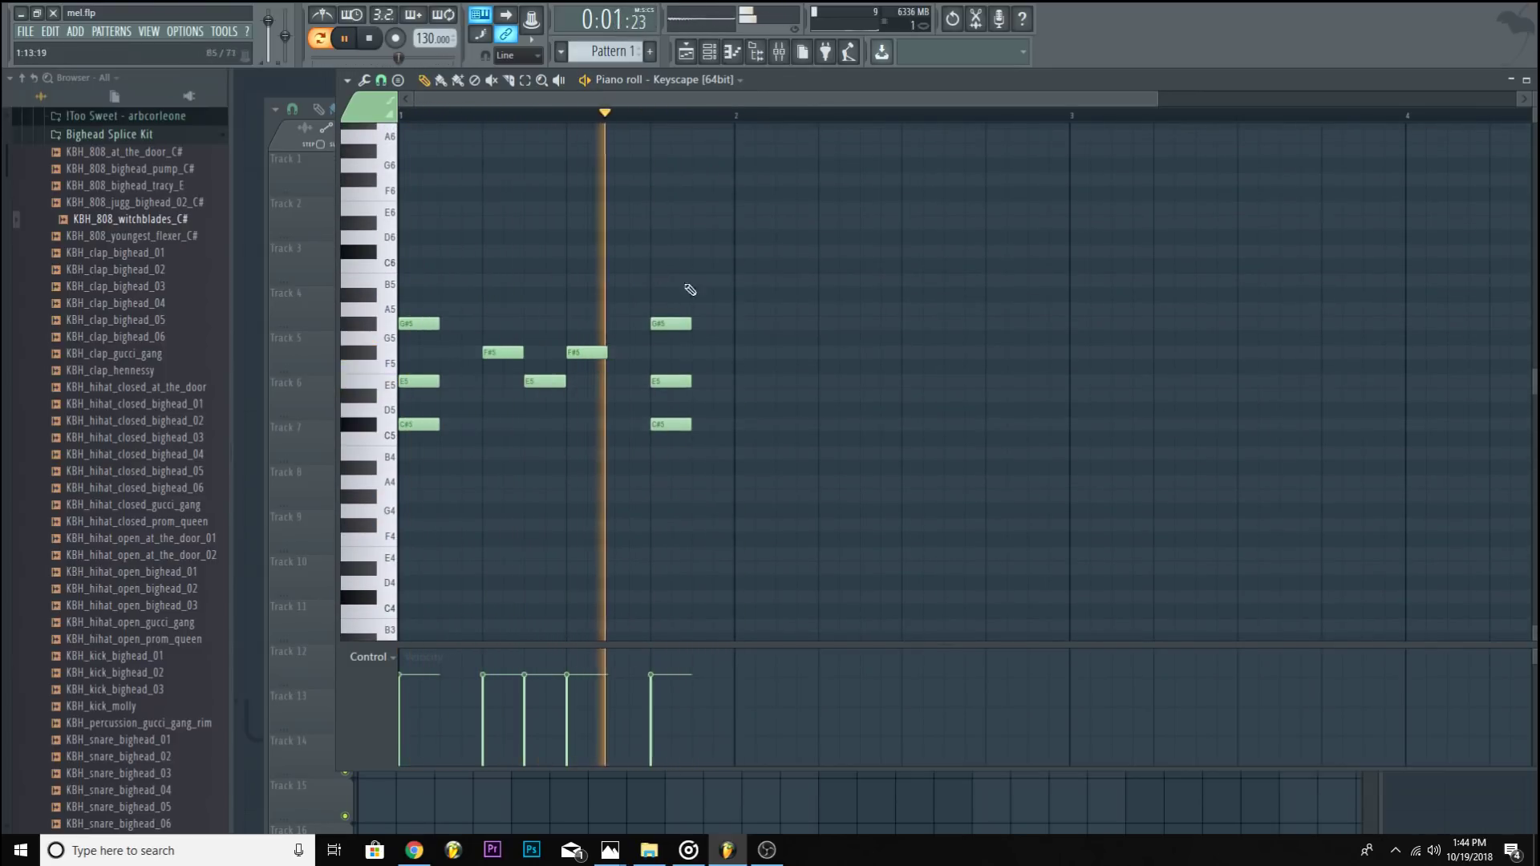
# Step: Duplicate the bar 1 notes into bar 2 and transpose the copy up five semitones
pyautogui.hotkey('ctrl', 'b')
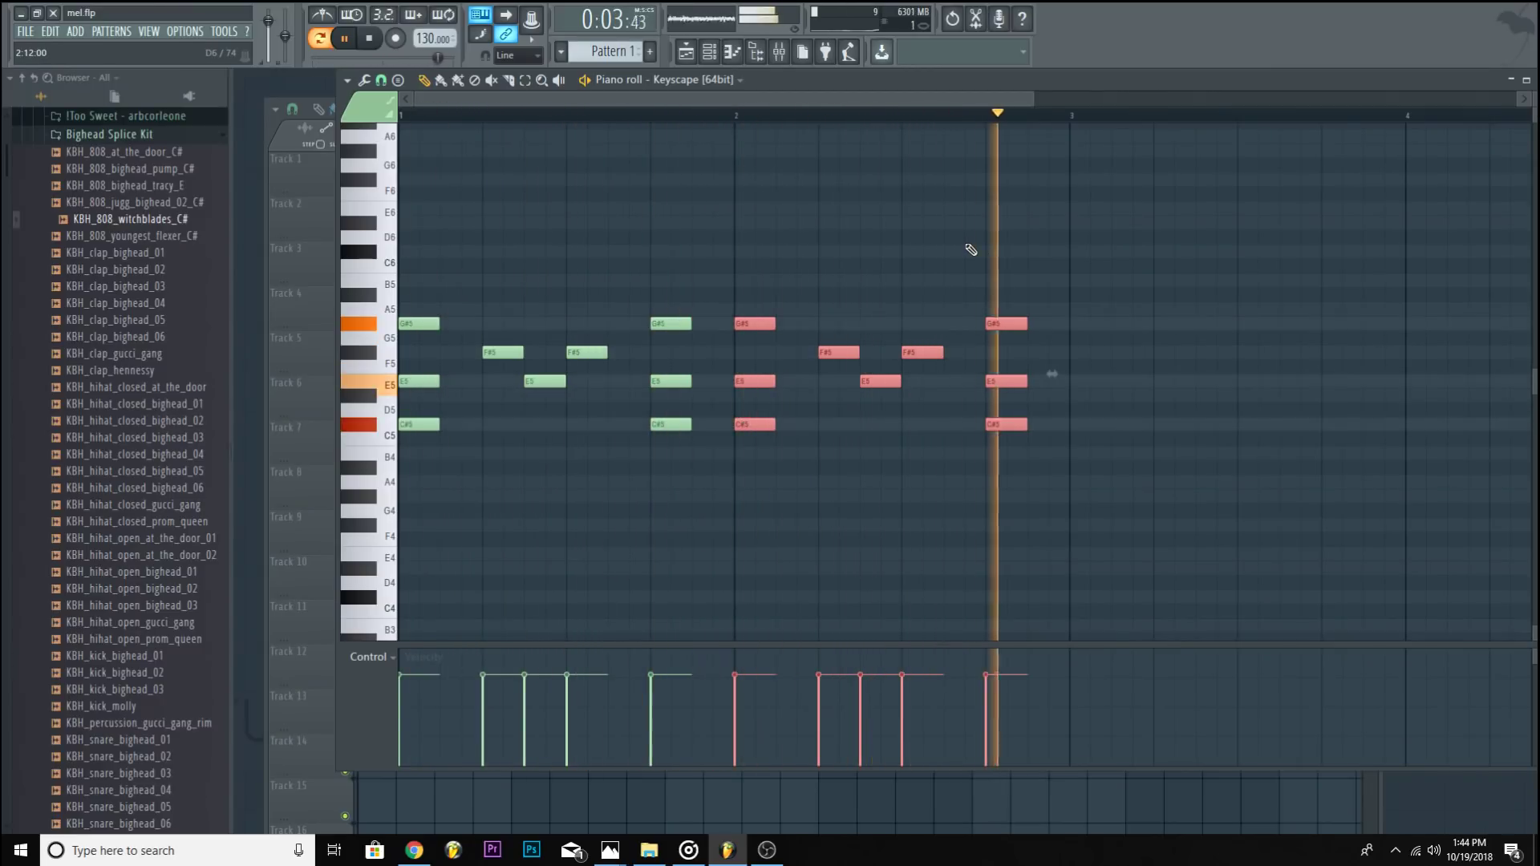
pyautogui.press('Up')
pyautogui.press('Up')
pyautogui.press('Up')
pyautogui.press('Up')
pyautogui.press('Up')
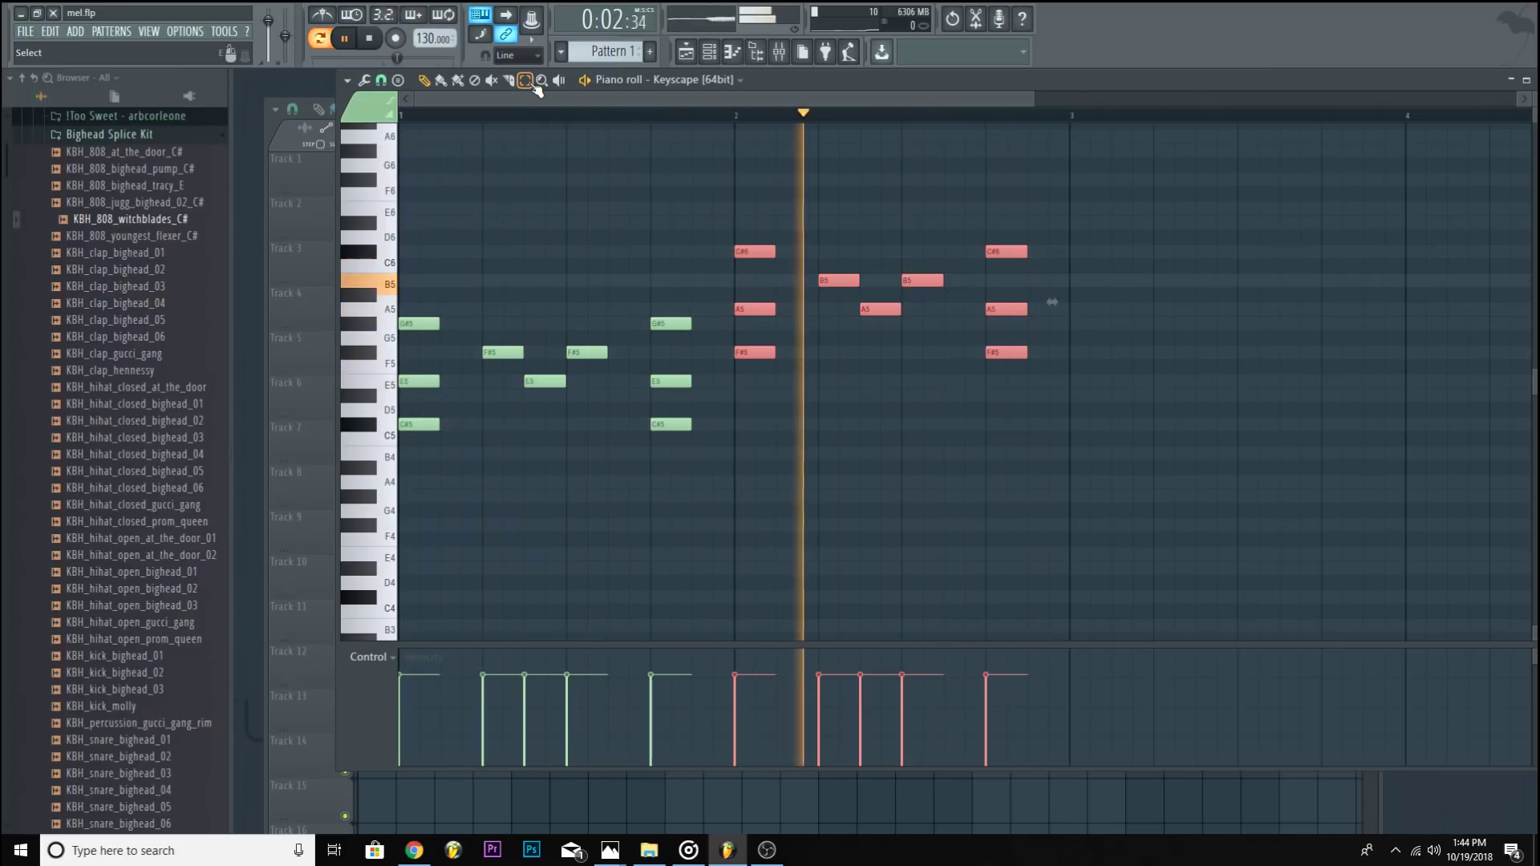
# Step: Lower the two C#6 chord notes in bar 2 by one octave
pyautogui.moveTo(744, 248); pyautogui.dragTo(1163, 251)
pyautogui.hotkey('ctrl', 'Down')
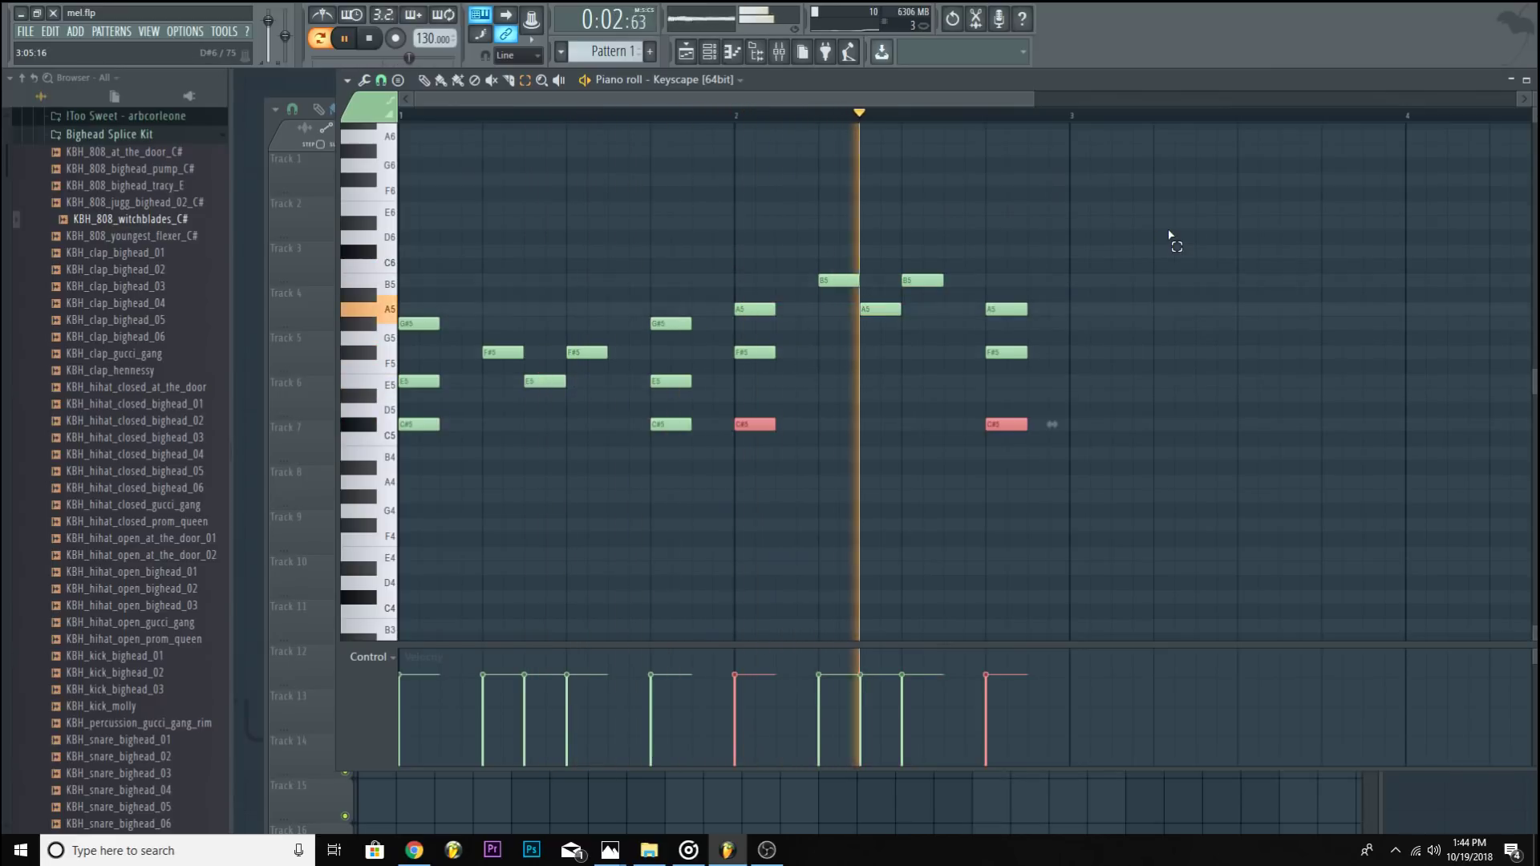
# Step: Duplicate the whole two-bar phrase and align the copy with the start of bar 3
pyautogui.moveTo(1035, 97); pyautogui.dragTo(1313, 118)
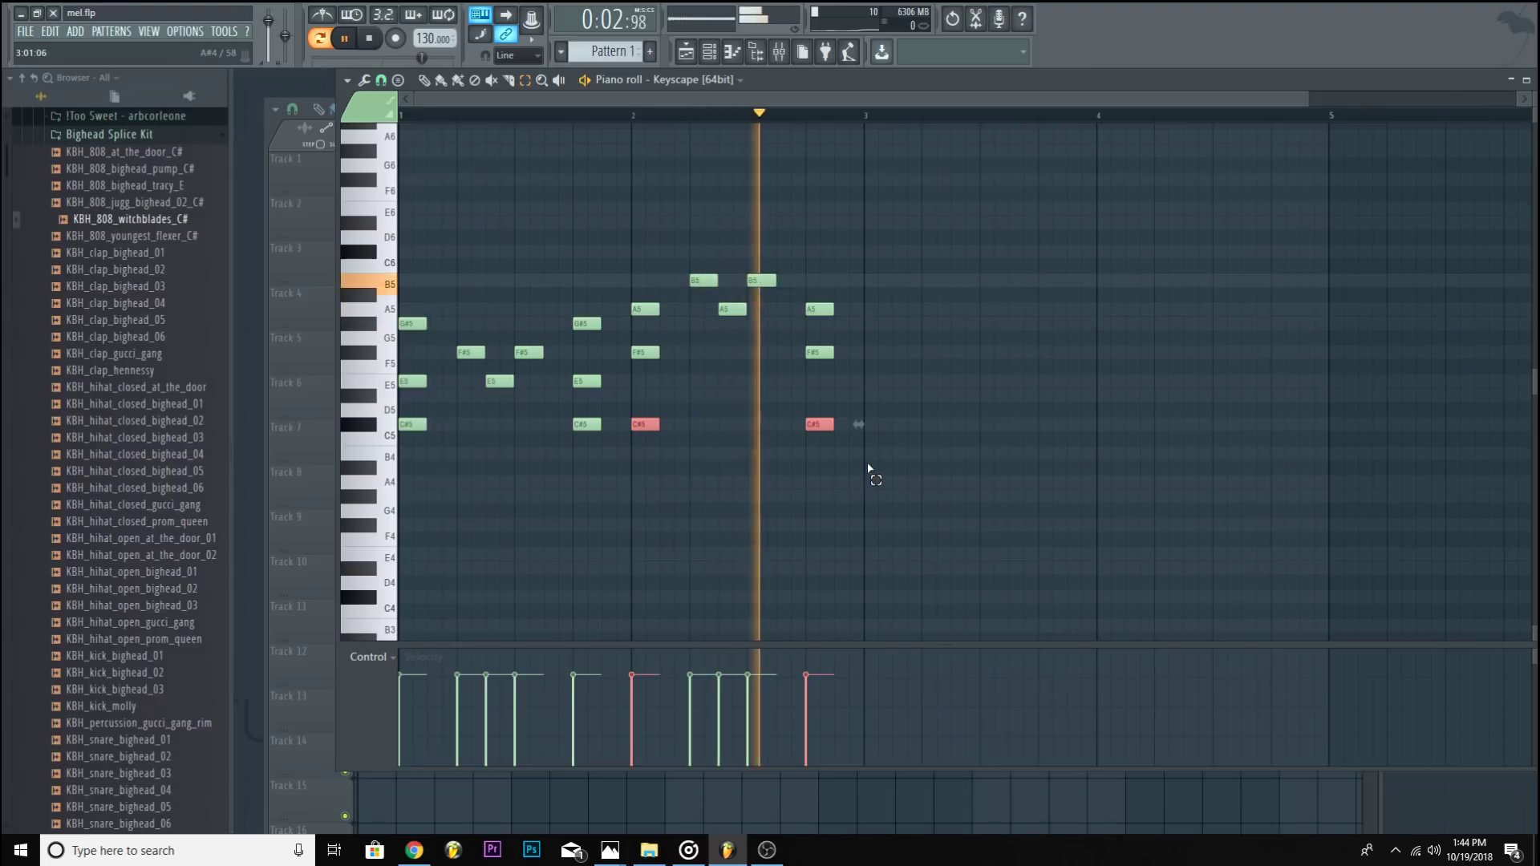
pyautogui.hotkey('ctrl', 'd')
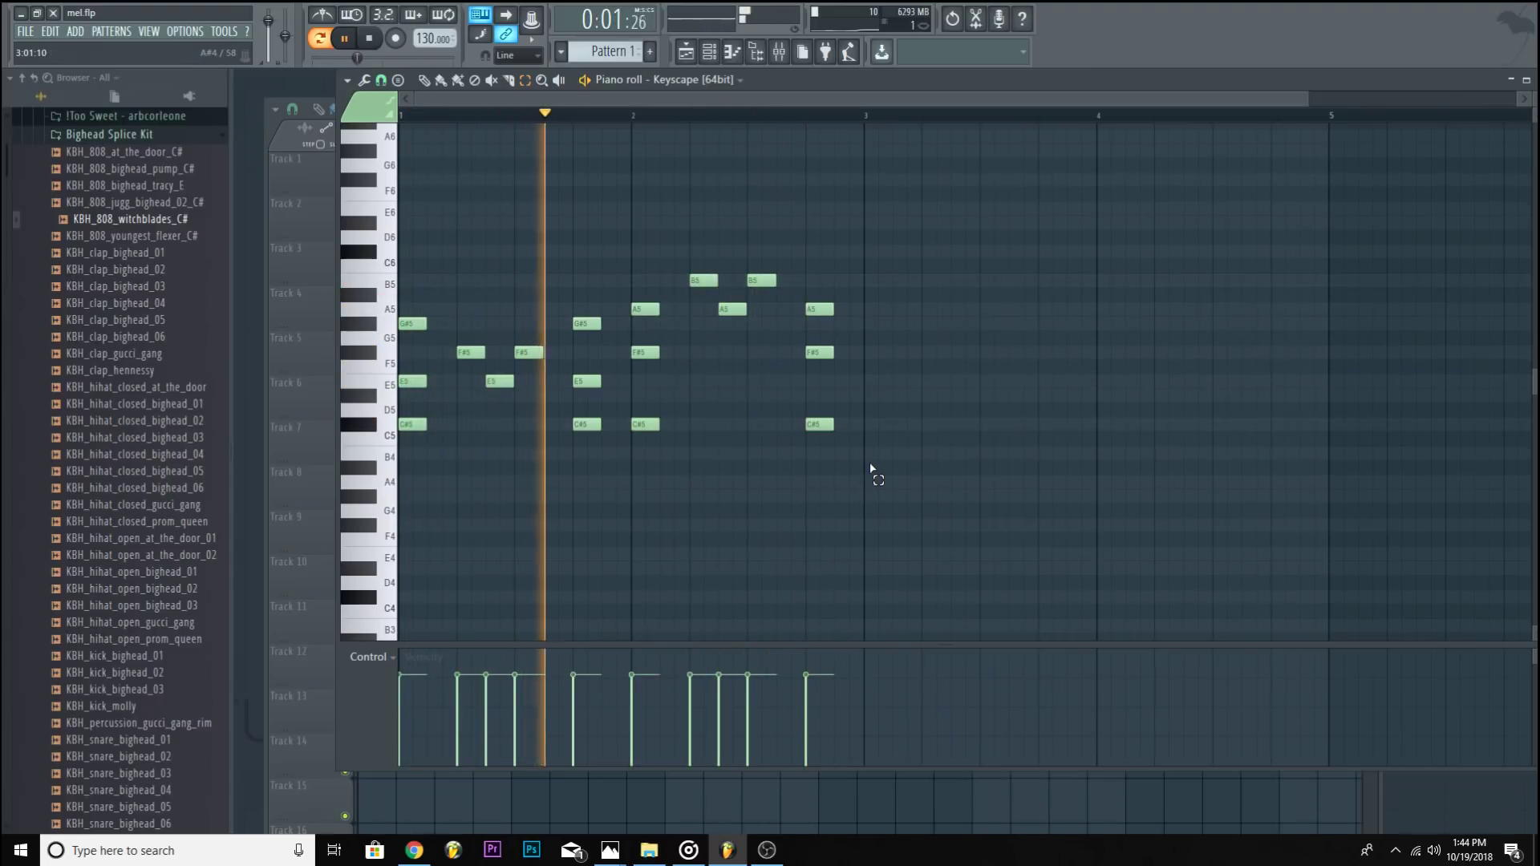
pyautogui.hotkey('ctrl', 'b')
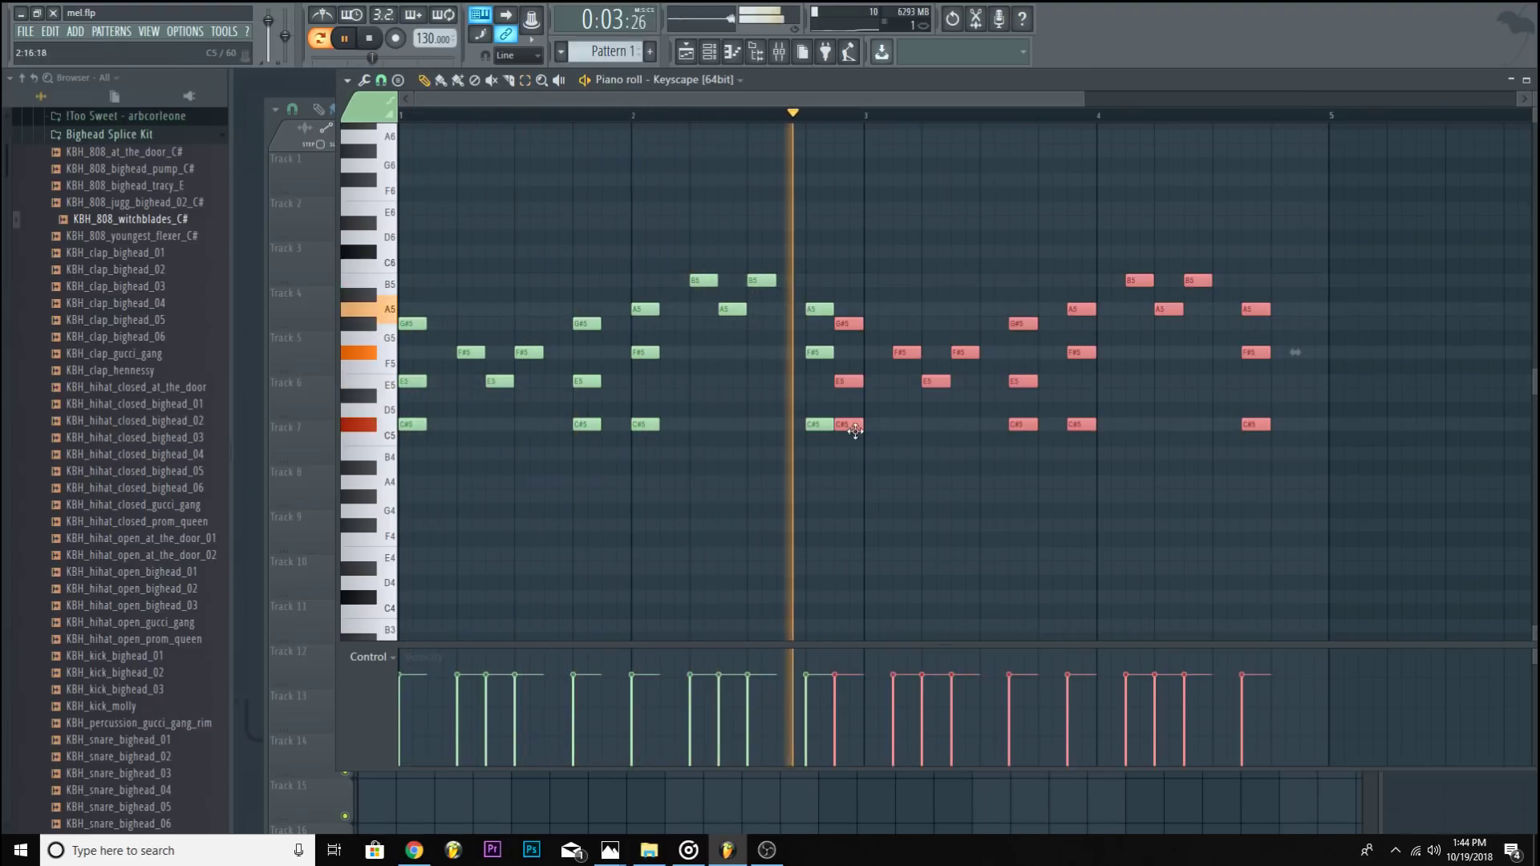
pyautogui.moveTo(845, 426); pyautogui.dragTo(875, 434)
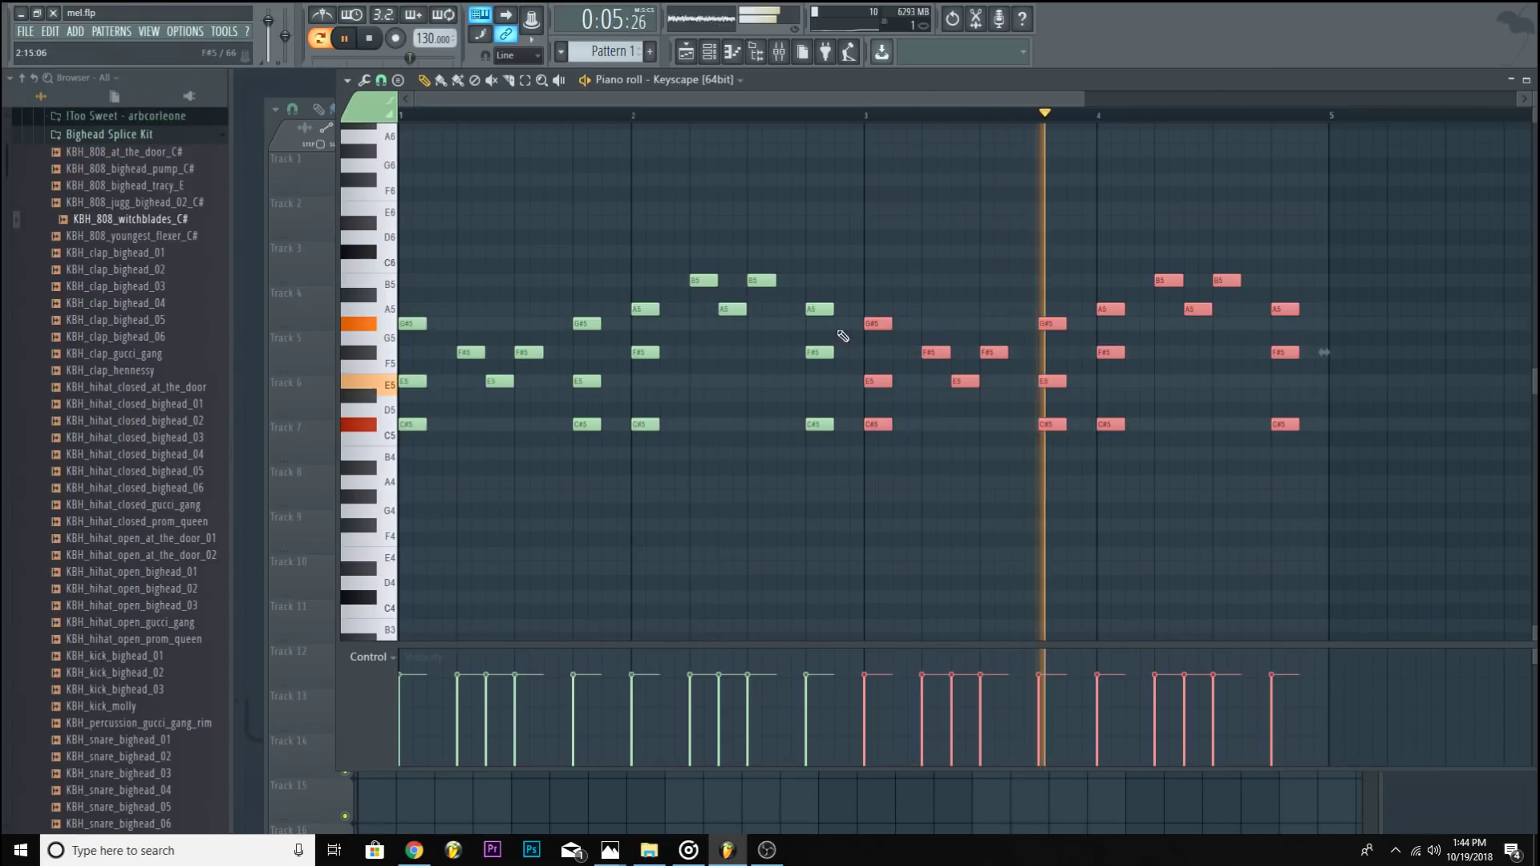
# Step: Rework the bar 3 melody between the chords to rise through F#5, G#5, A5 and B5, removing the E5 melody note
pyautogui.click(961, 325)
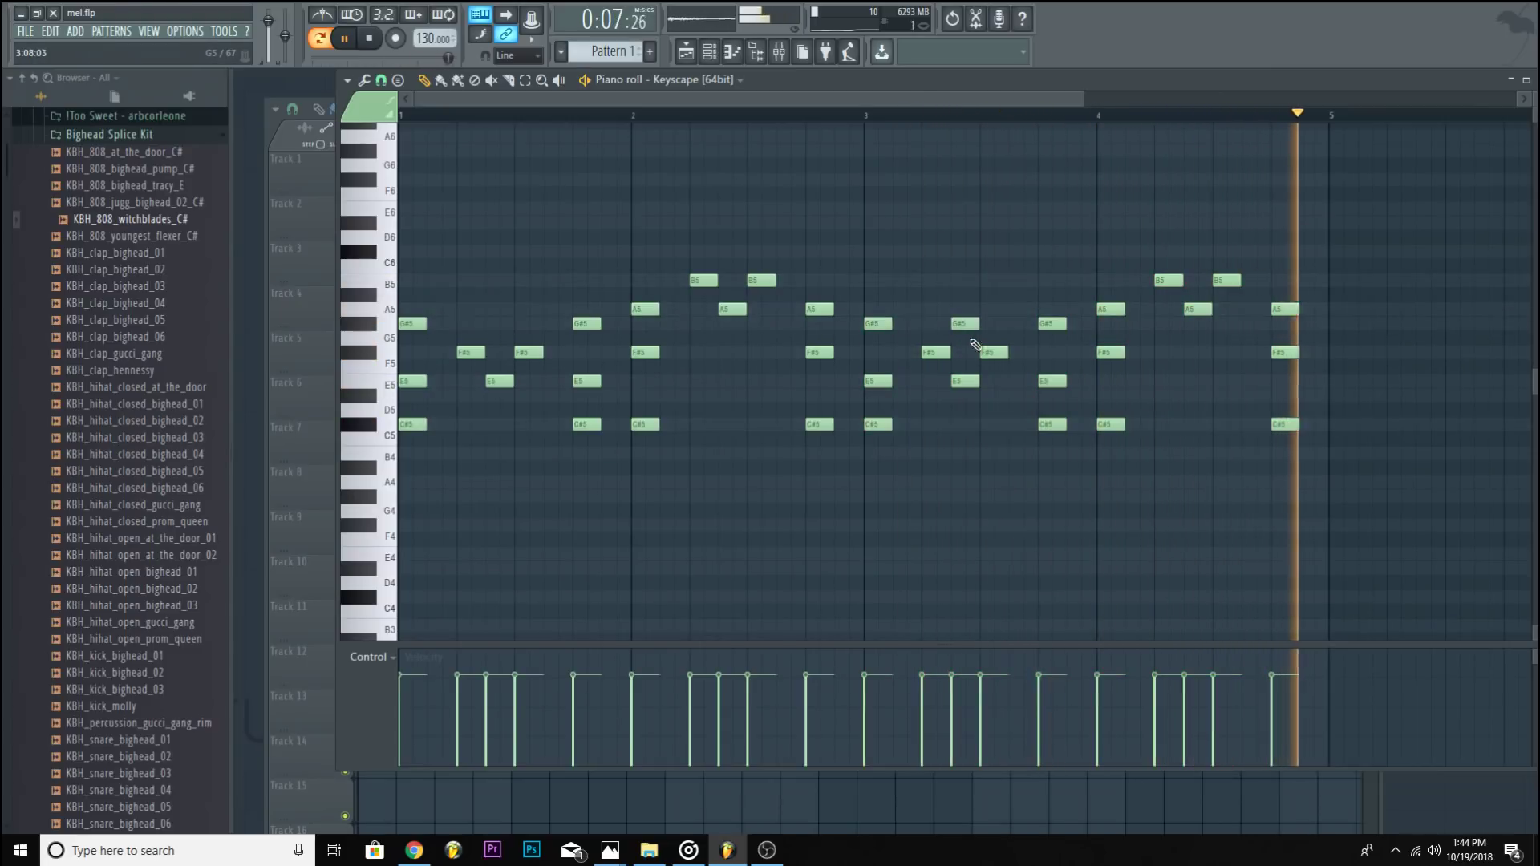
pyautogui.moveTo(988, 354); pyautogui.dragTo(988, 309)
pyautogui.click(974, 410)
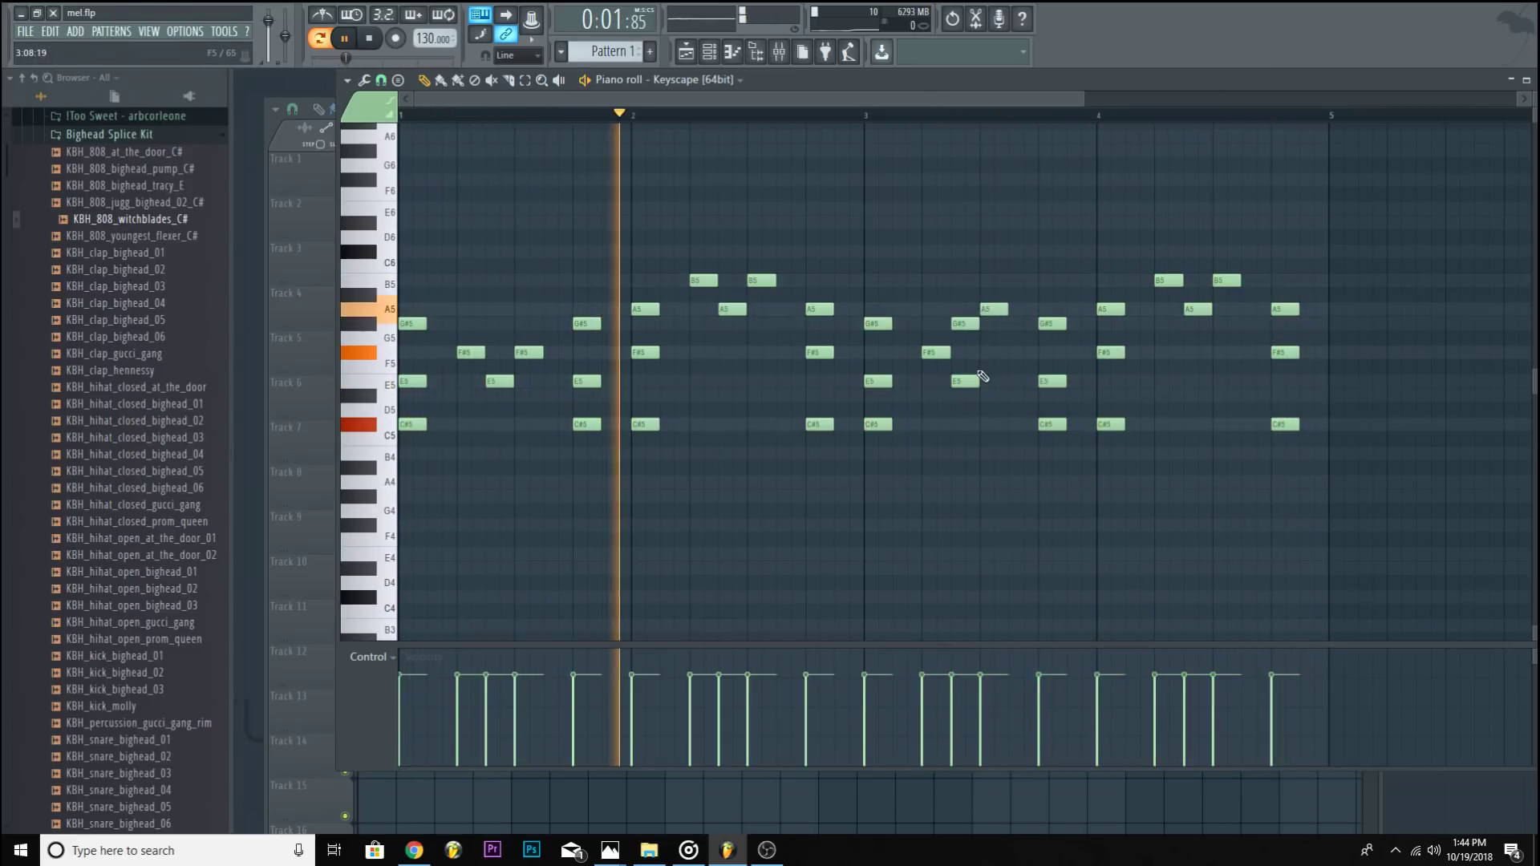
pyautogui.rightClick(975, 380)
pyautogui.rightClick(984, 409)
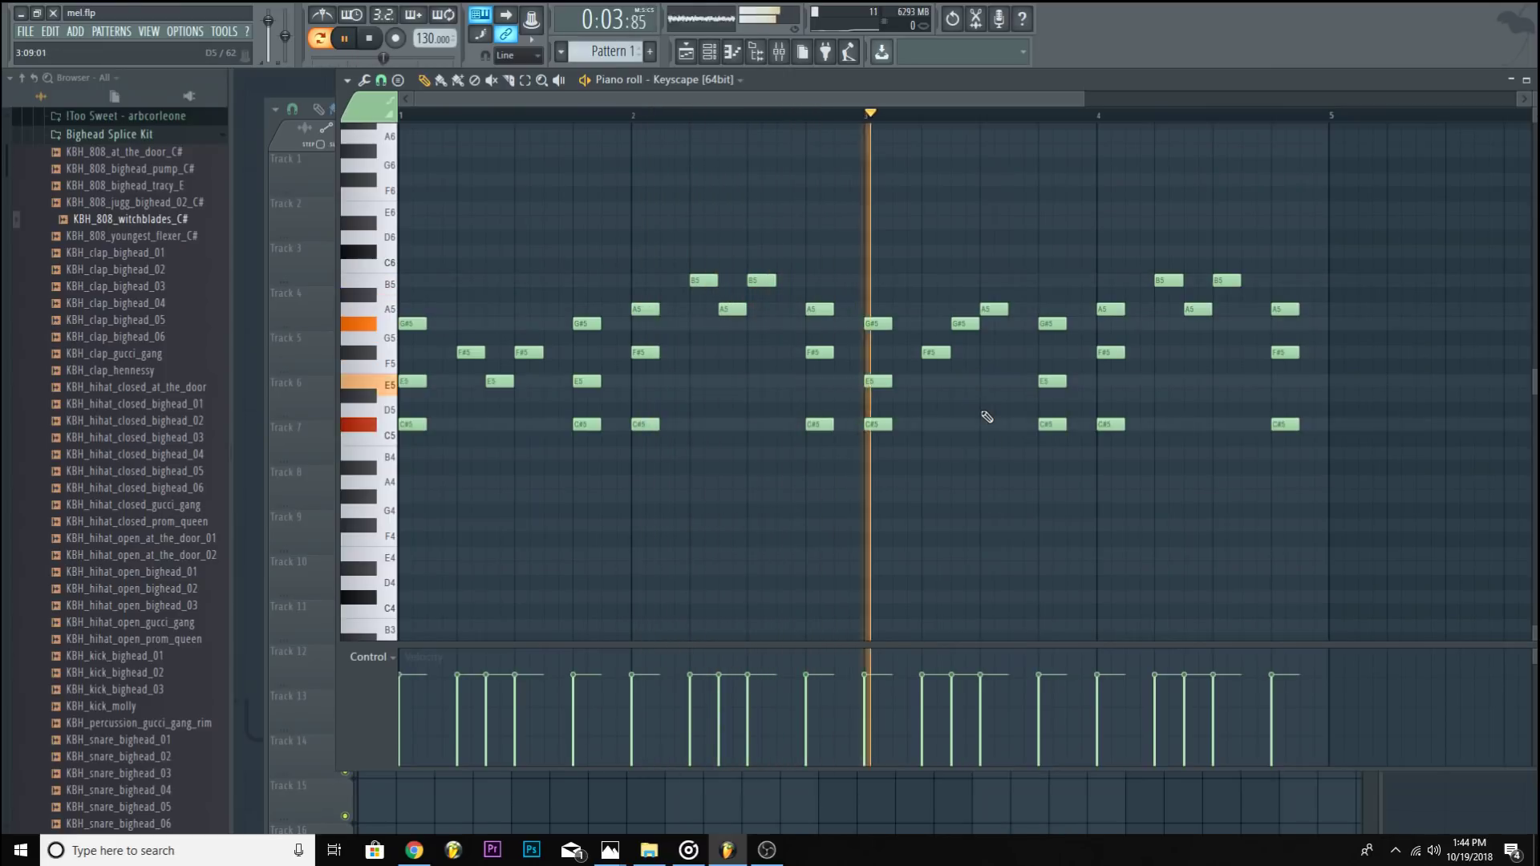
pyautogui.click(1015, 280)
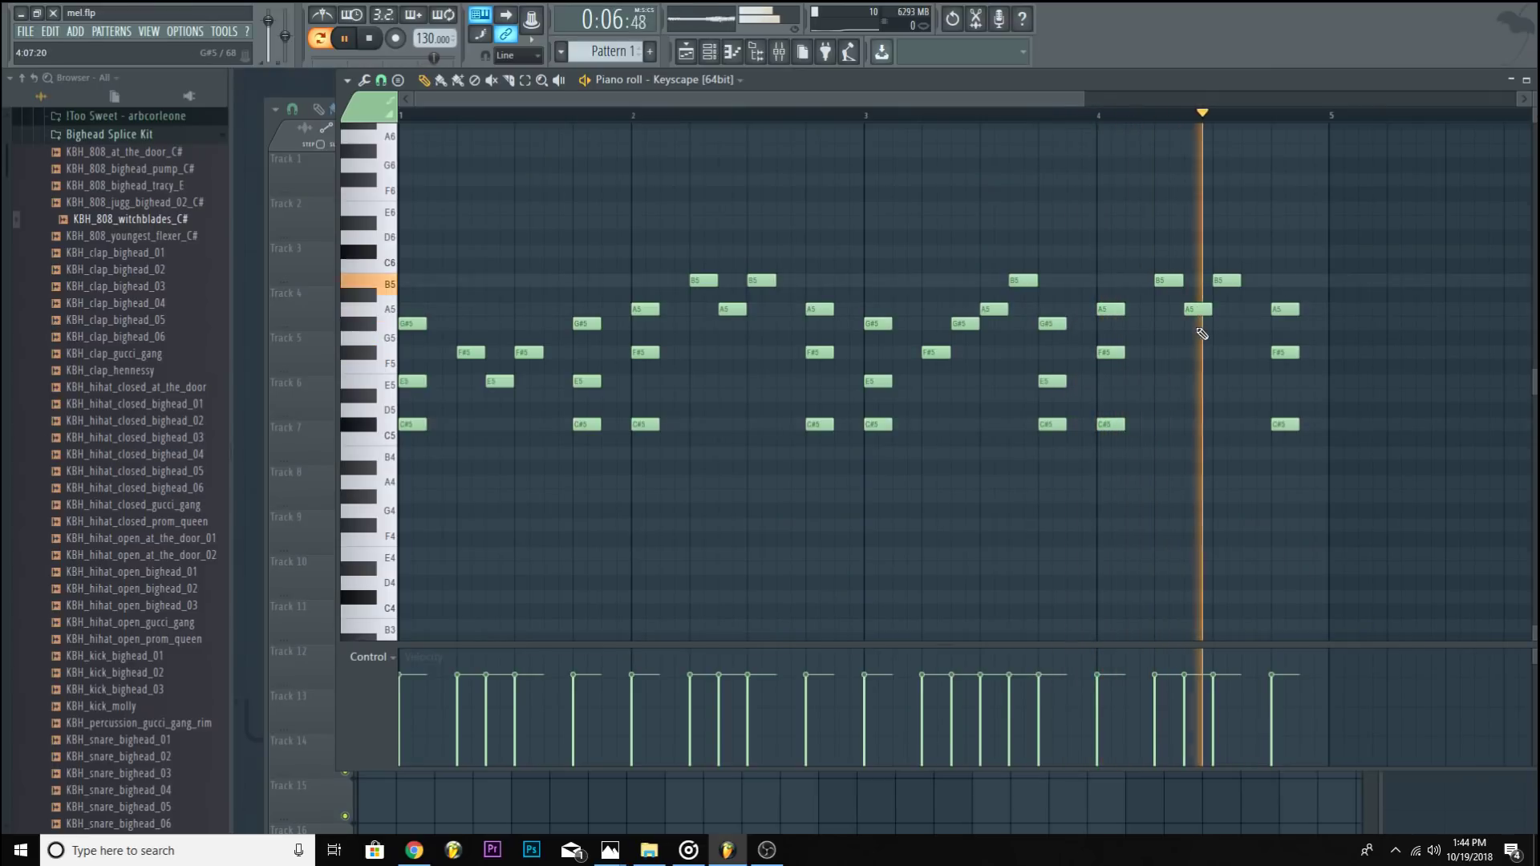
# Step: Replace the second B5 in bar 4 by doubling the A5's length and adding a G#5 just before the final chord
pyautogui.moveTo(1226, 277); pyautogui.dragTo(1226, 323)
pyautogui.click(1248, 350)
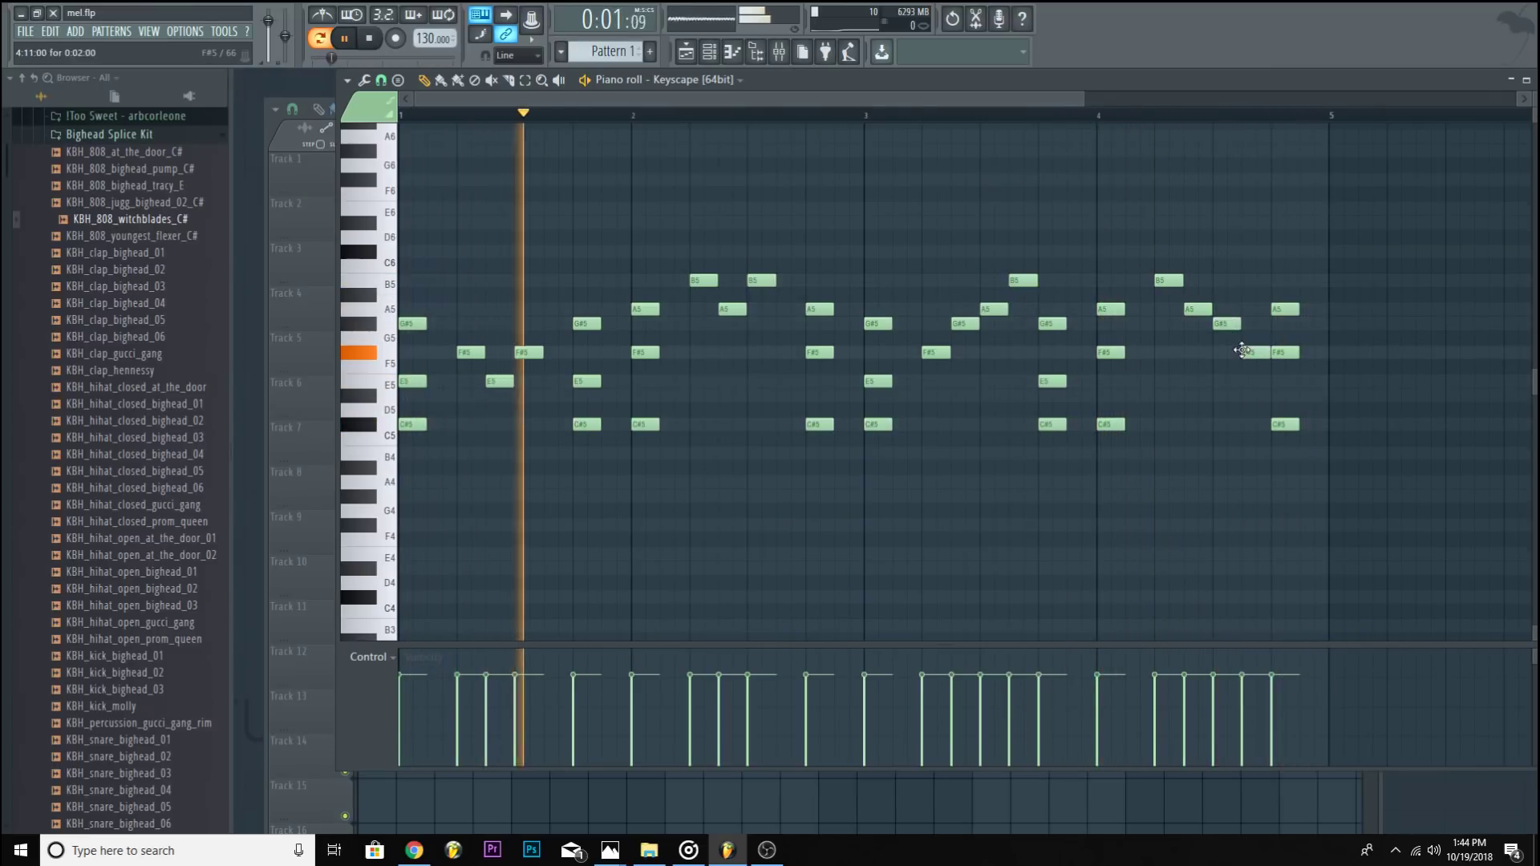
pyautogui.rightClick(1248, 351)
pyautogui.rightClick(1227, 324)
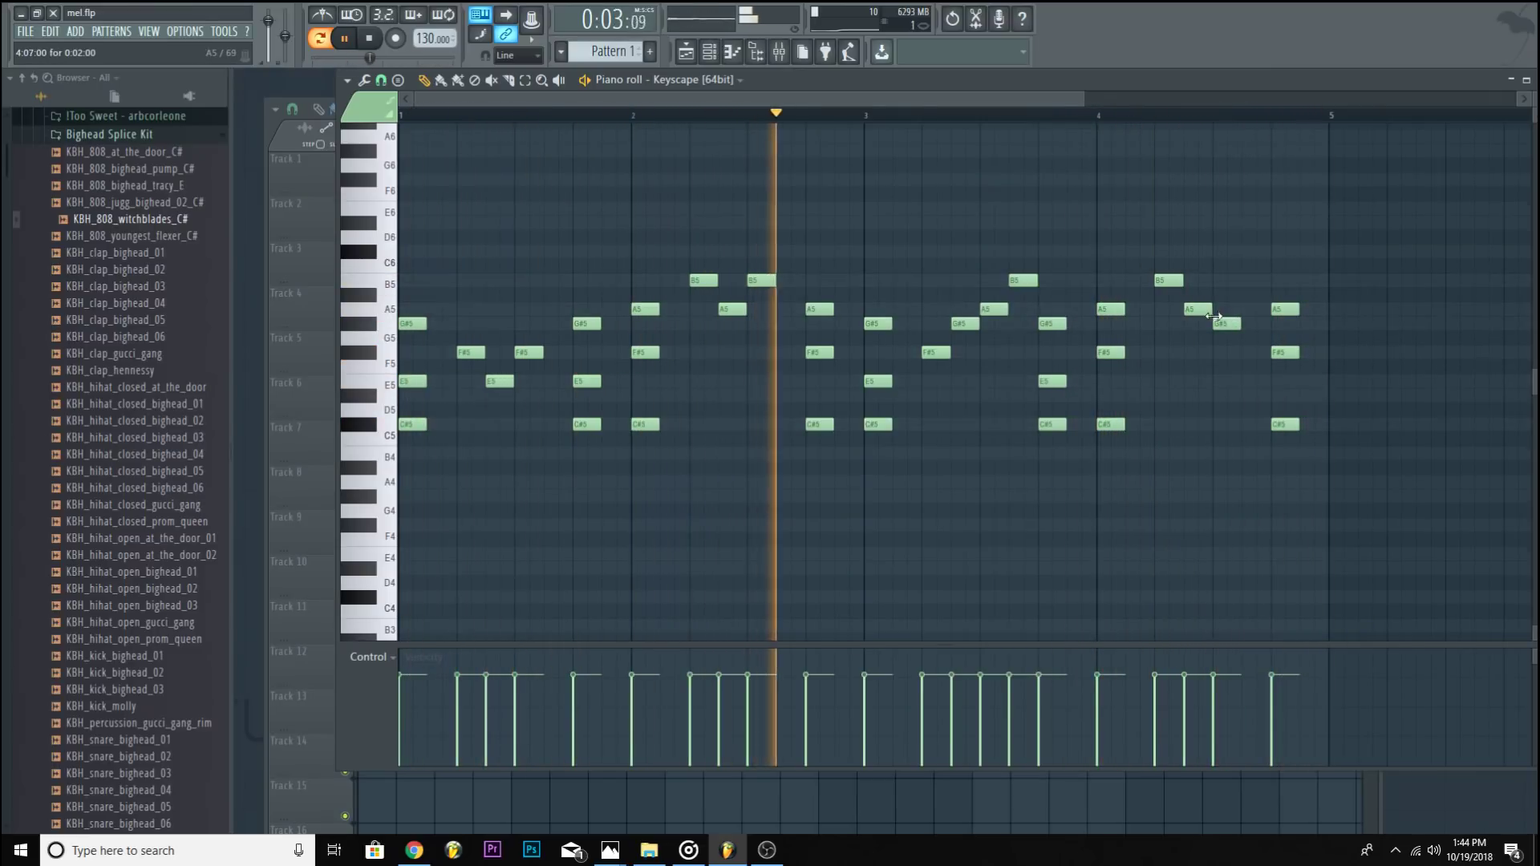
pyautogui.moveTo(1209, 307); pyautogui.dragTo(1272, 324)
pyautogui.click(1246, 323)
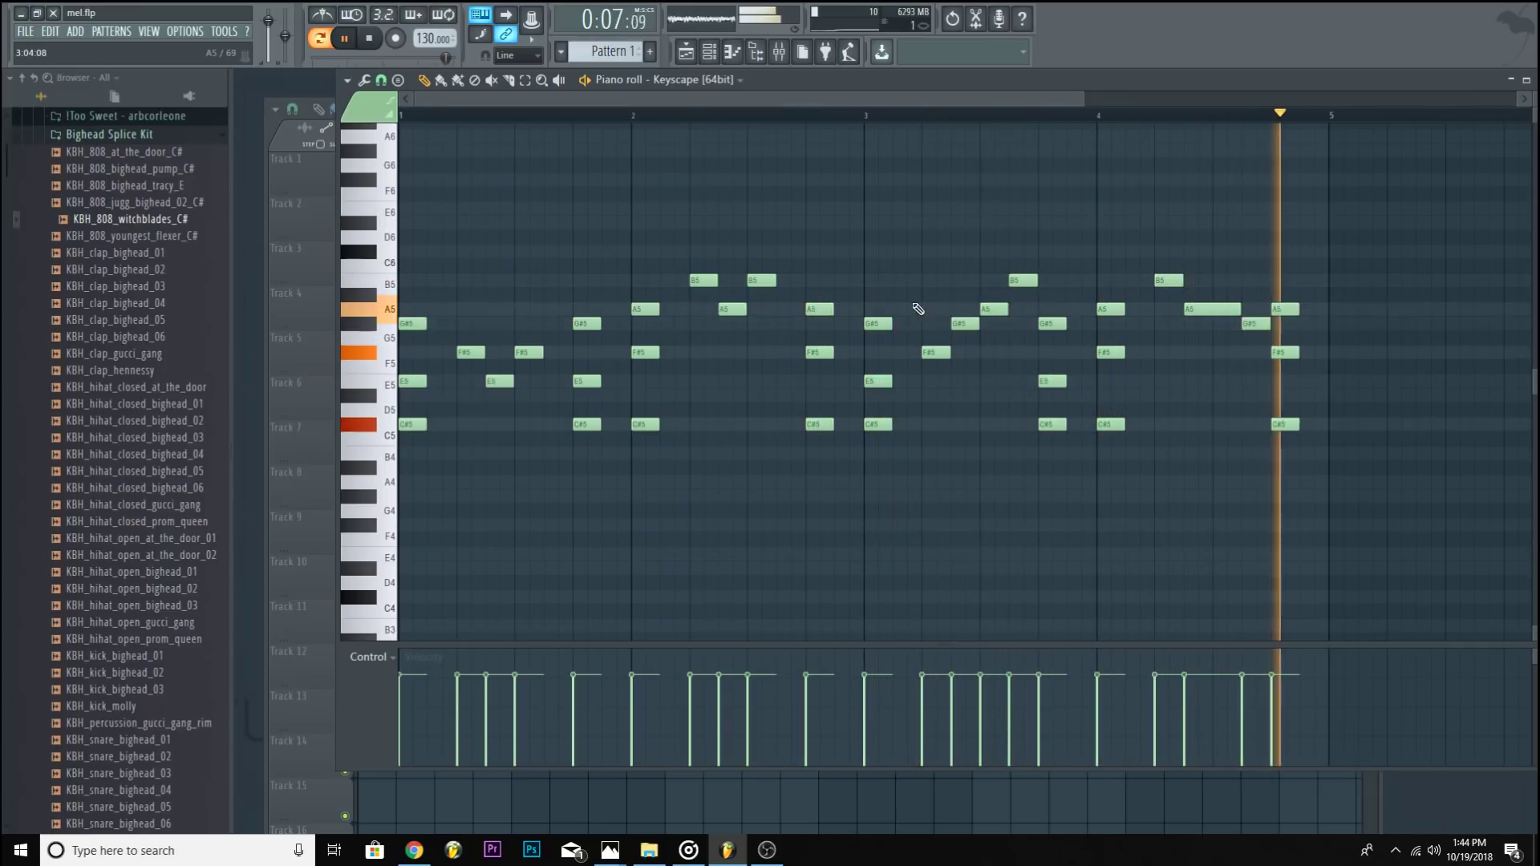
pyautogui.rightClick(993, 309)
pyautogui.moveTo(979, 324)
pyautogui.mouseDown()
pyautogui.moveTo(1003, 326)
pyautogui.moveTo(980, 324)
pyautogui.mouseUp()
pyautogui.click(991, 310)
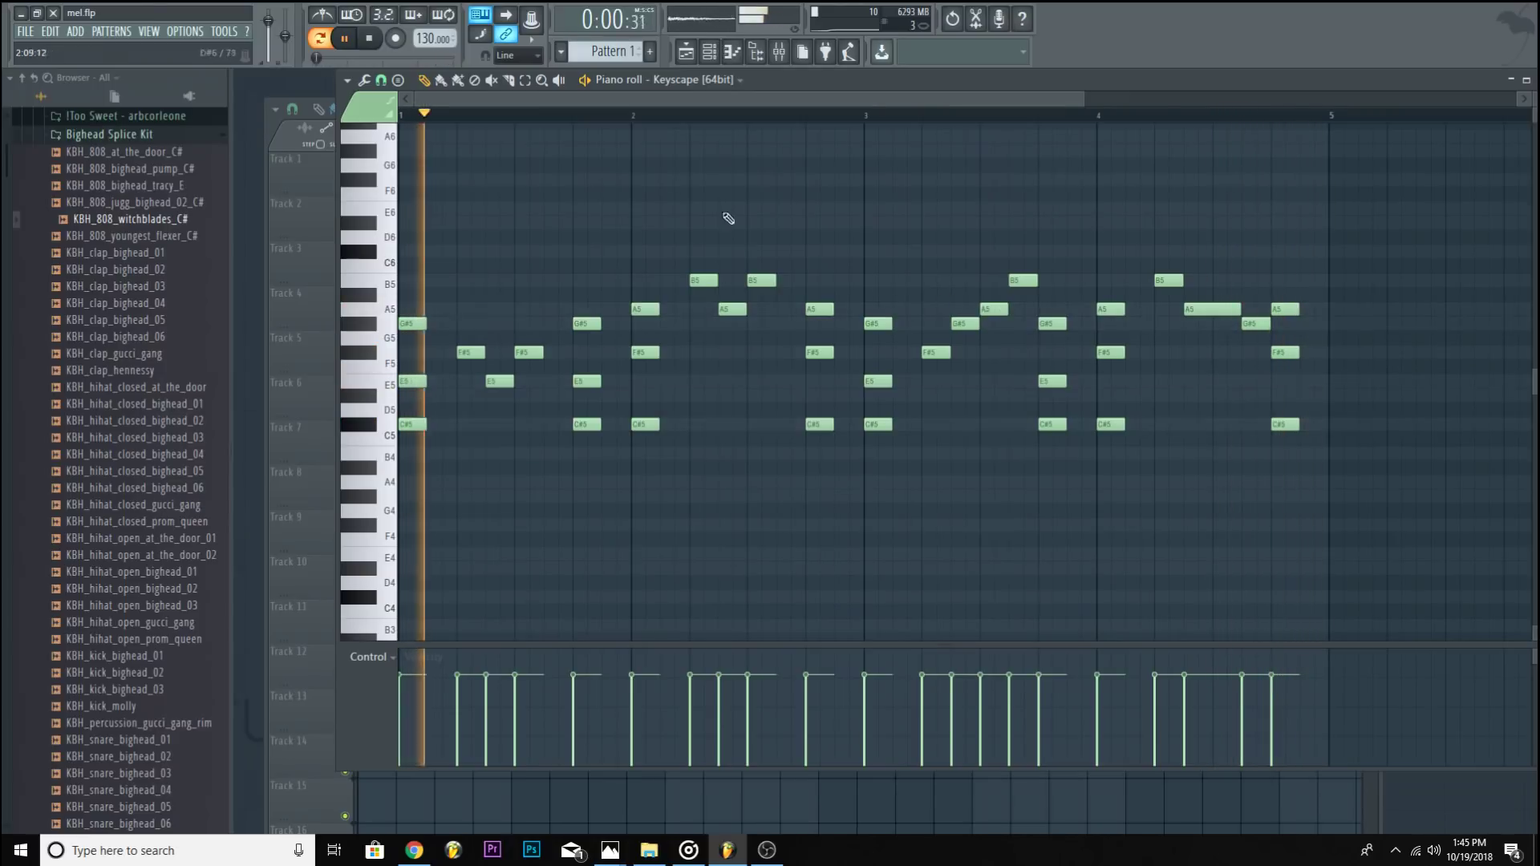
# Step: Stop the pattern playback
pyautogui.click(370, 38)
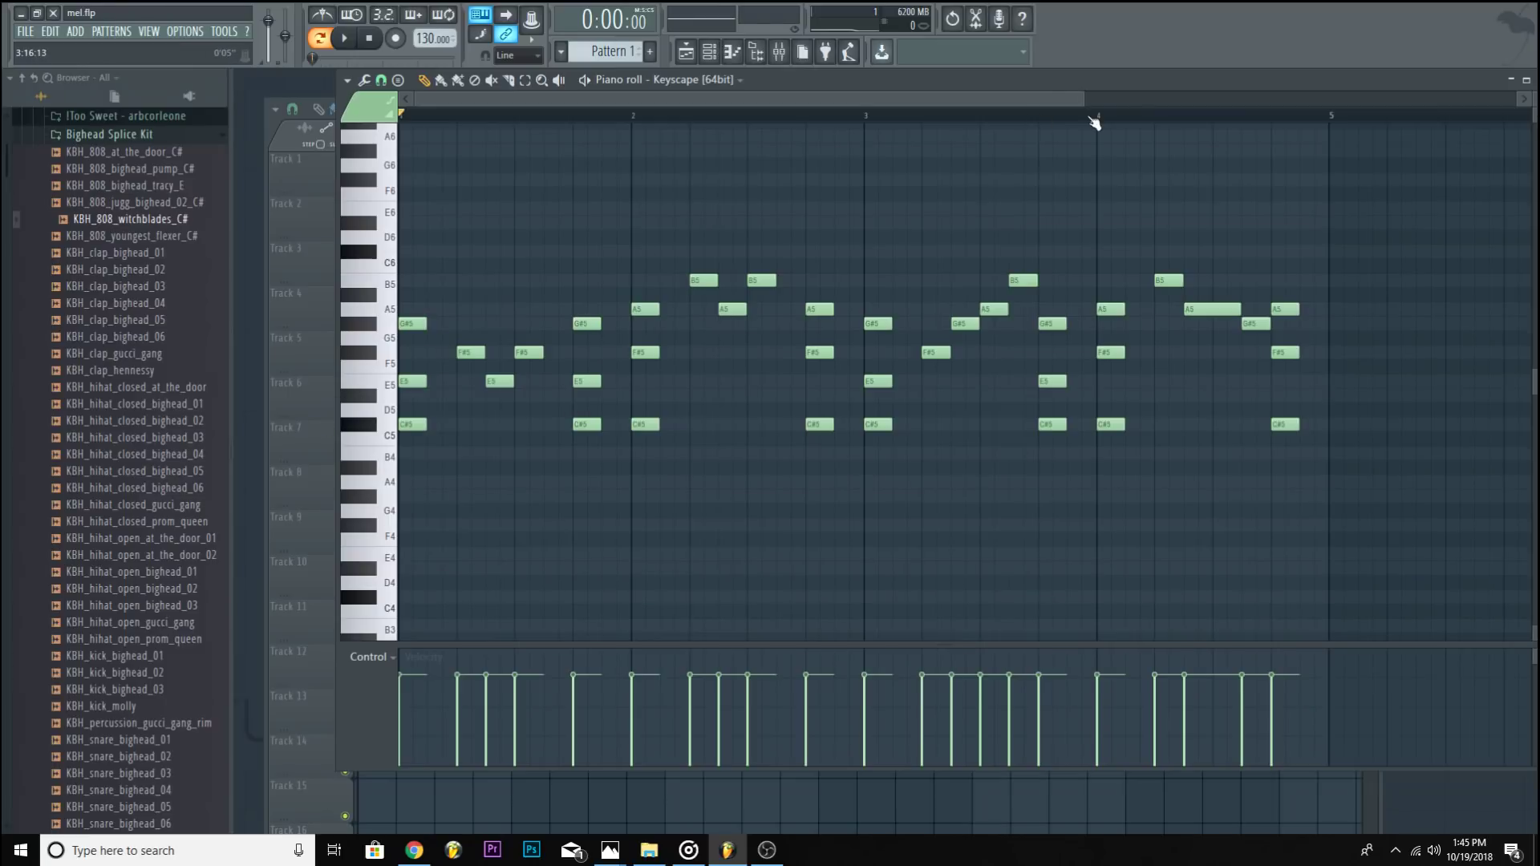
pyautogui.moveTo(1083, 100); pyautogui.dragTo(919, 104)
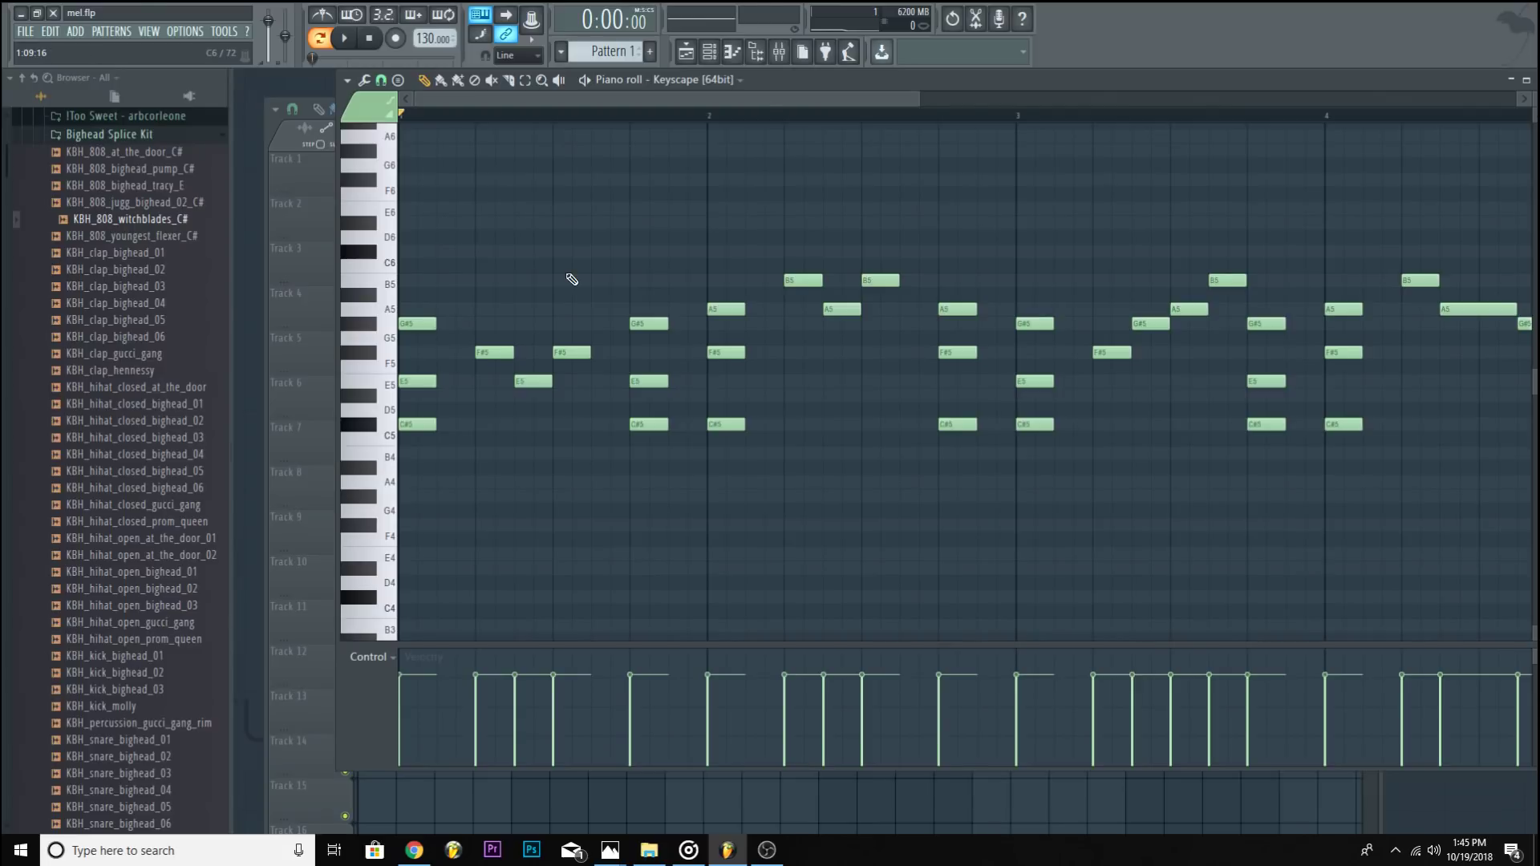
# Step: Try the two C#5 chord notes in bar 2 one octave higher, and return them to C#5
pyautogui.moveTo(920, 98); pyautogui.dragTo(1100, 147)
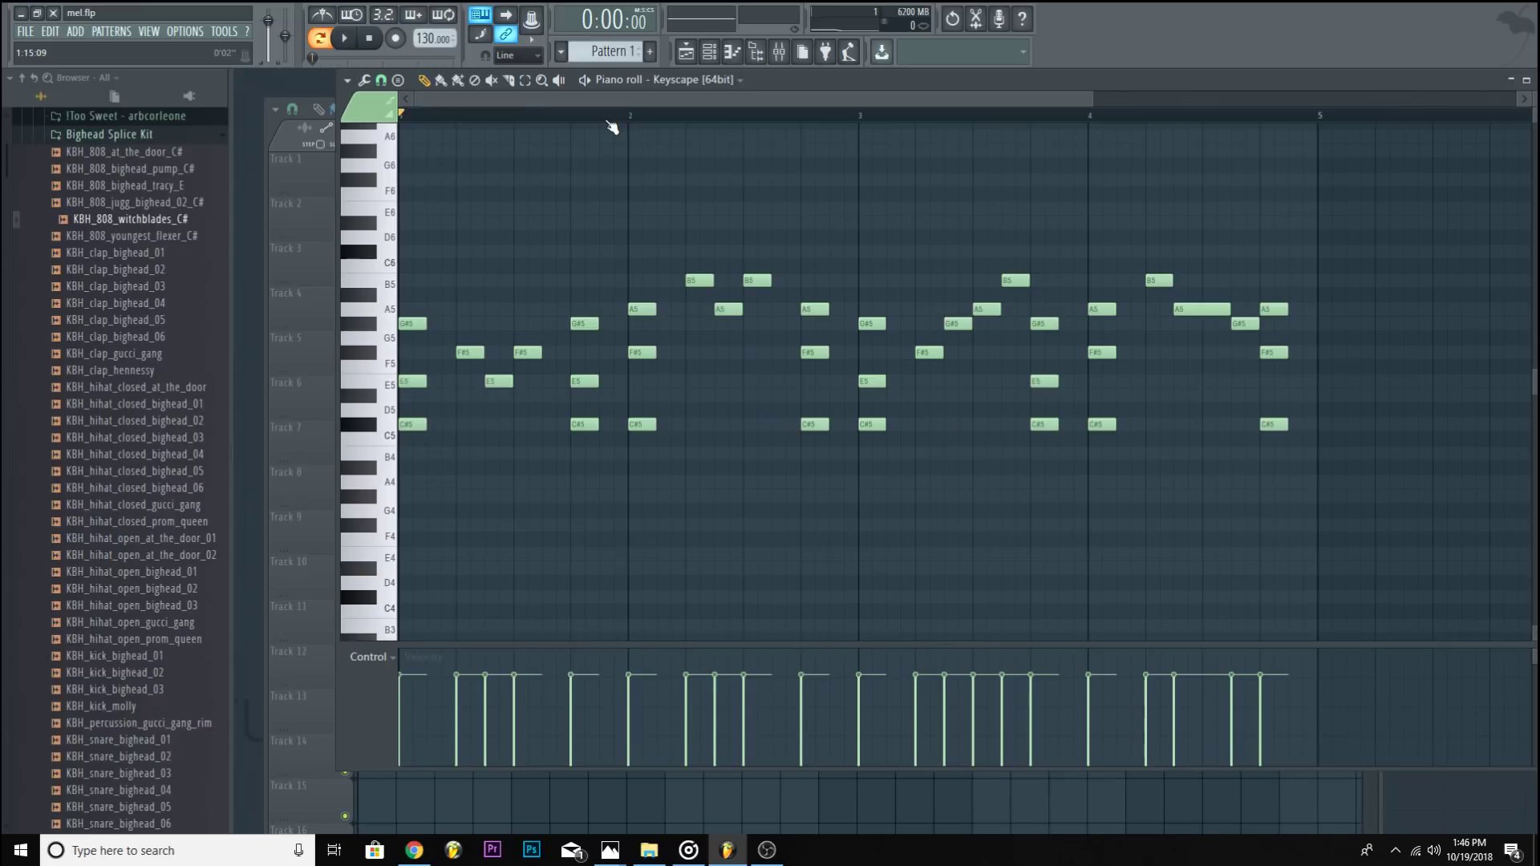
pyautogui.moveTo(1092, 98); pyautogui.dragTo(1310, 147)
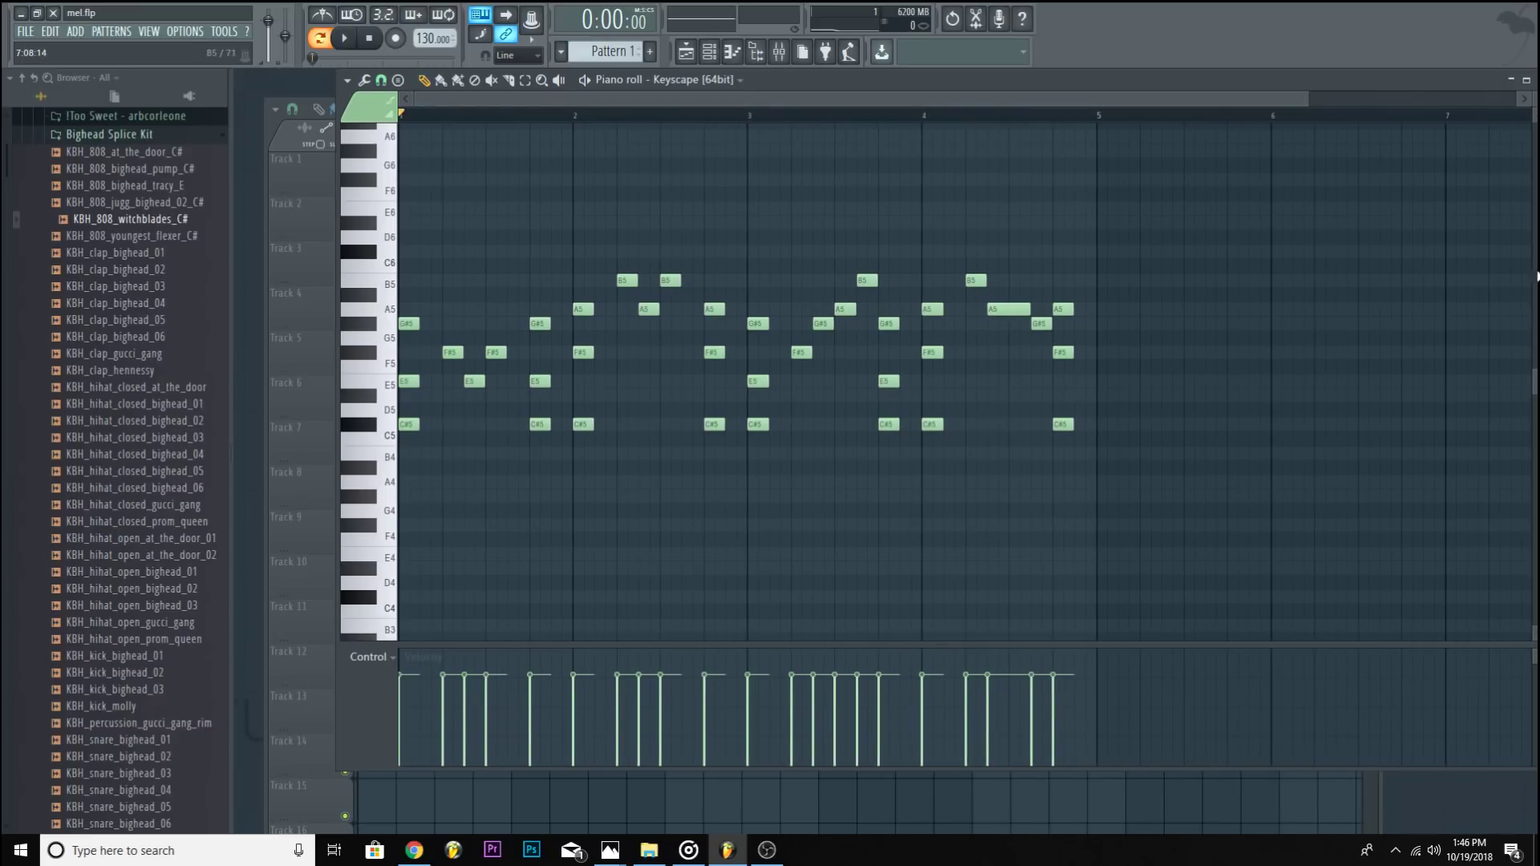
pyautogui.moveTo(1187, 99); pyautogui.dragTo(922, 120)
pyautogui.click(526, 80)
pyautogui.moveTo(586, 460); pyautogui.dragTo(739, 447)
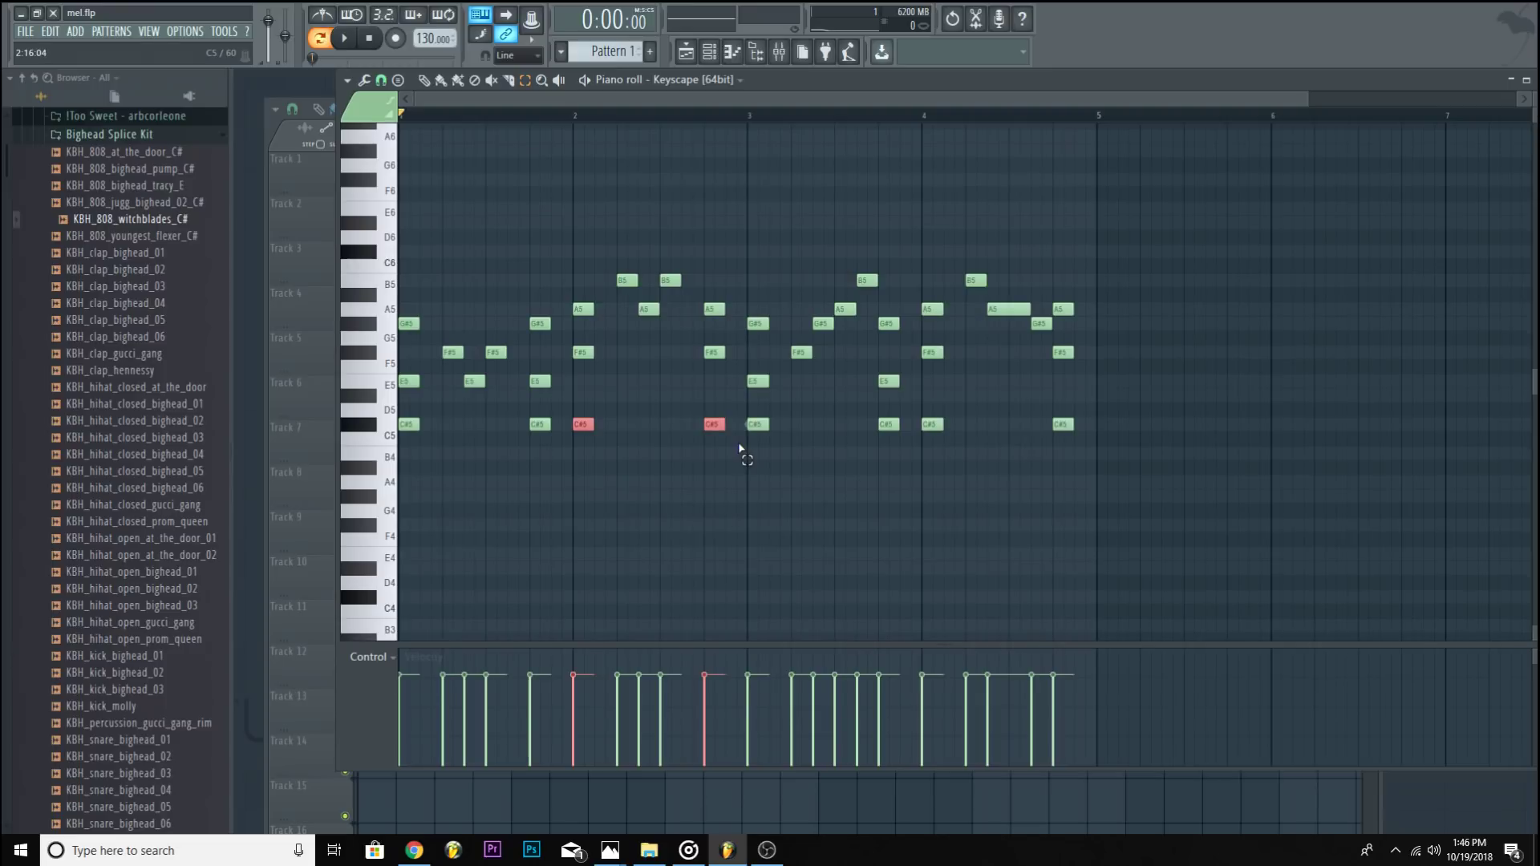
pyautogui.hotkey('ctrl', 'Up')
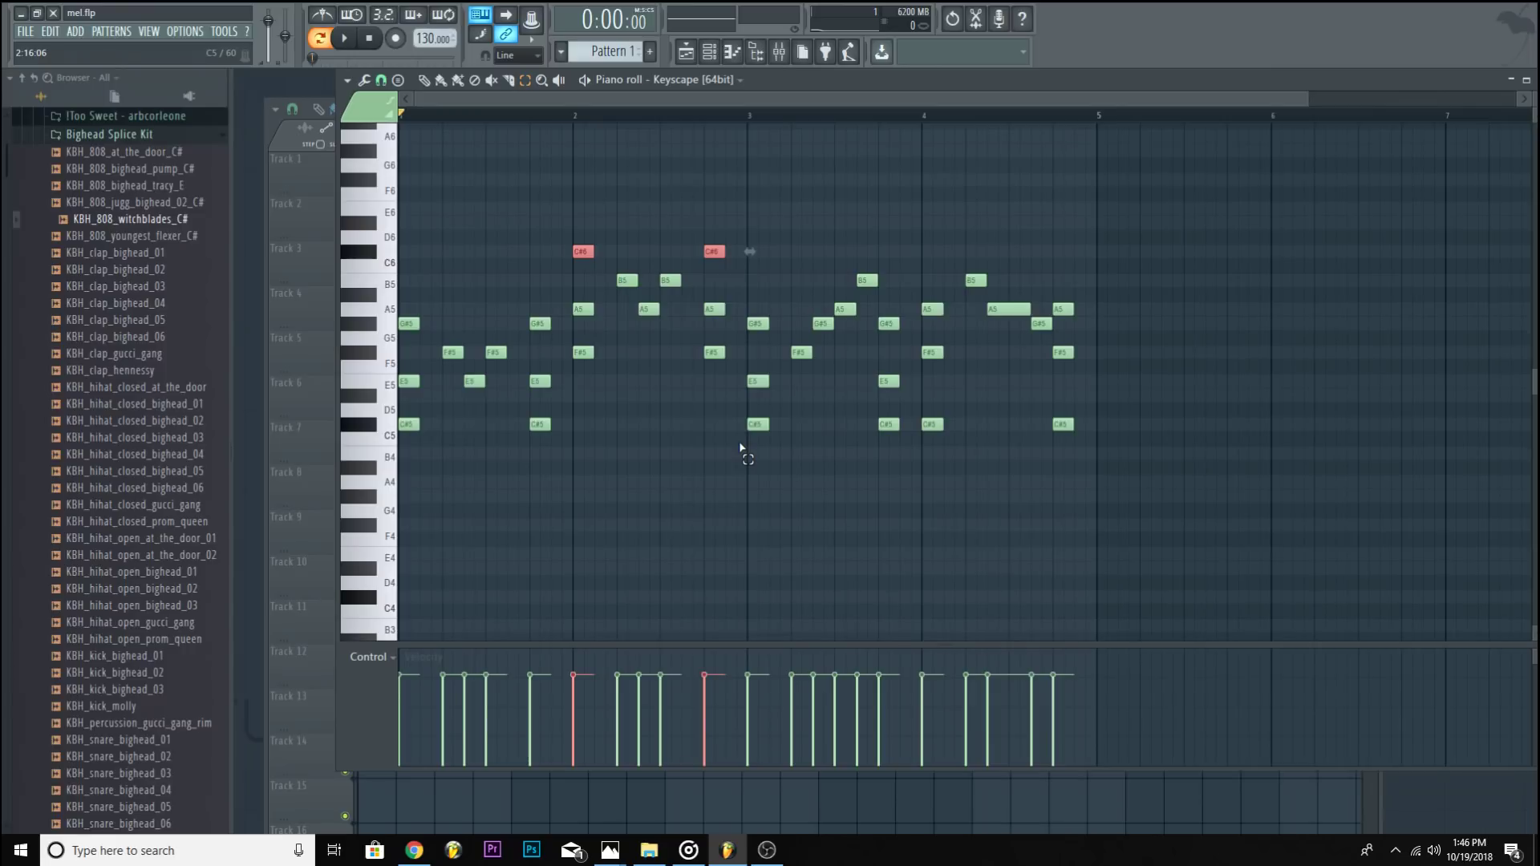
pyautogui.hotkey('ctrl', 'Down')
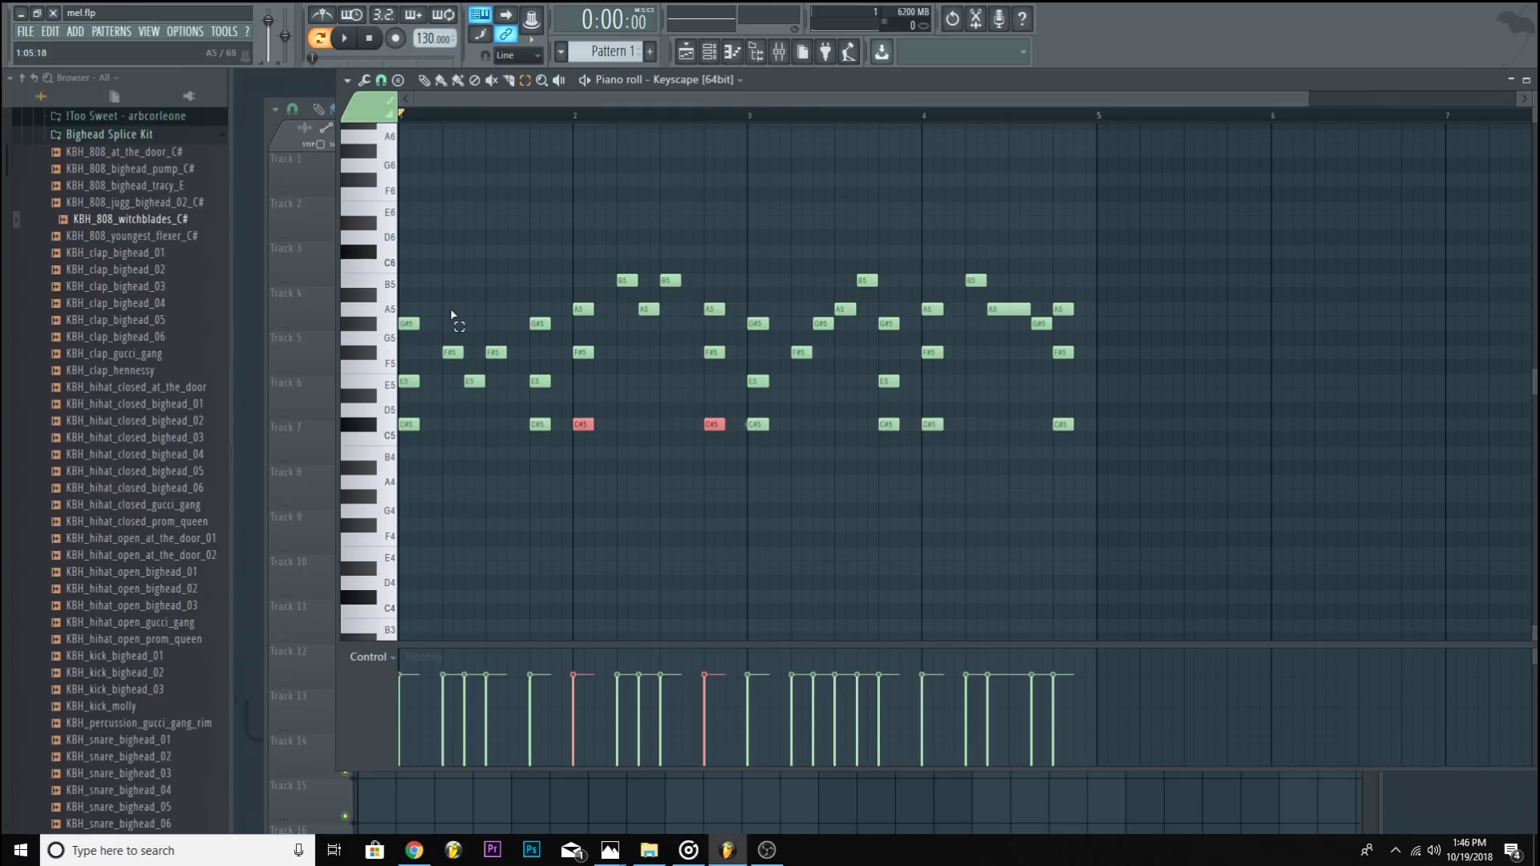
# Step: Select the melody notes between the chords in bar 1, and those between the chords in bar 2
pyautogui.moveTo(455, 332); pyautogui.dragTo(498, 385)
pyautogui.moveTo(616, 261); pyautogui.dragTo(683, 324)
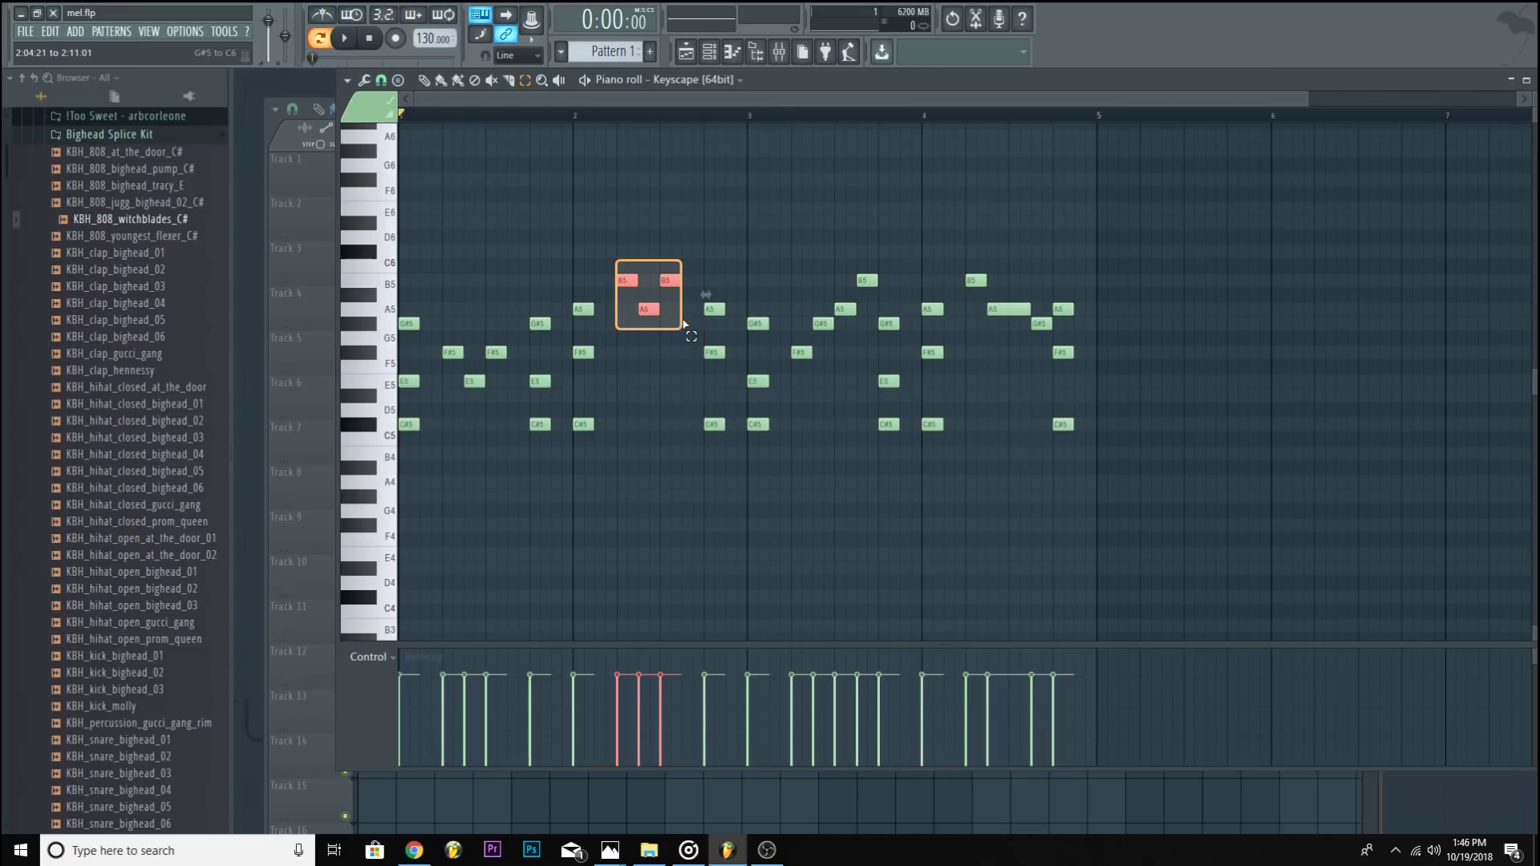
pyautogui.moveTo(684, 323); pyautogui.dragTo(683, 325)
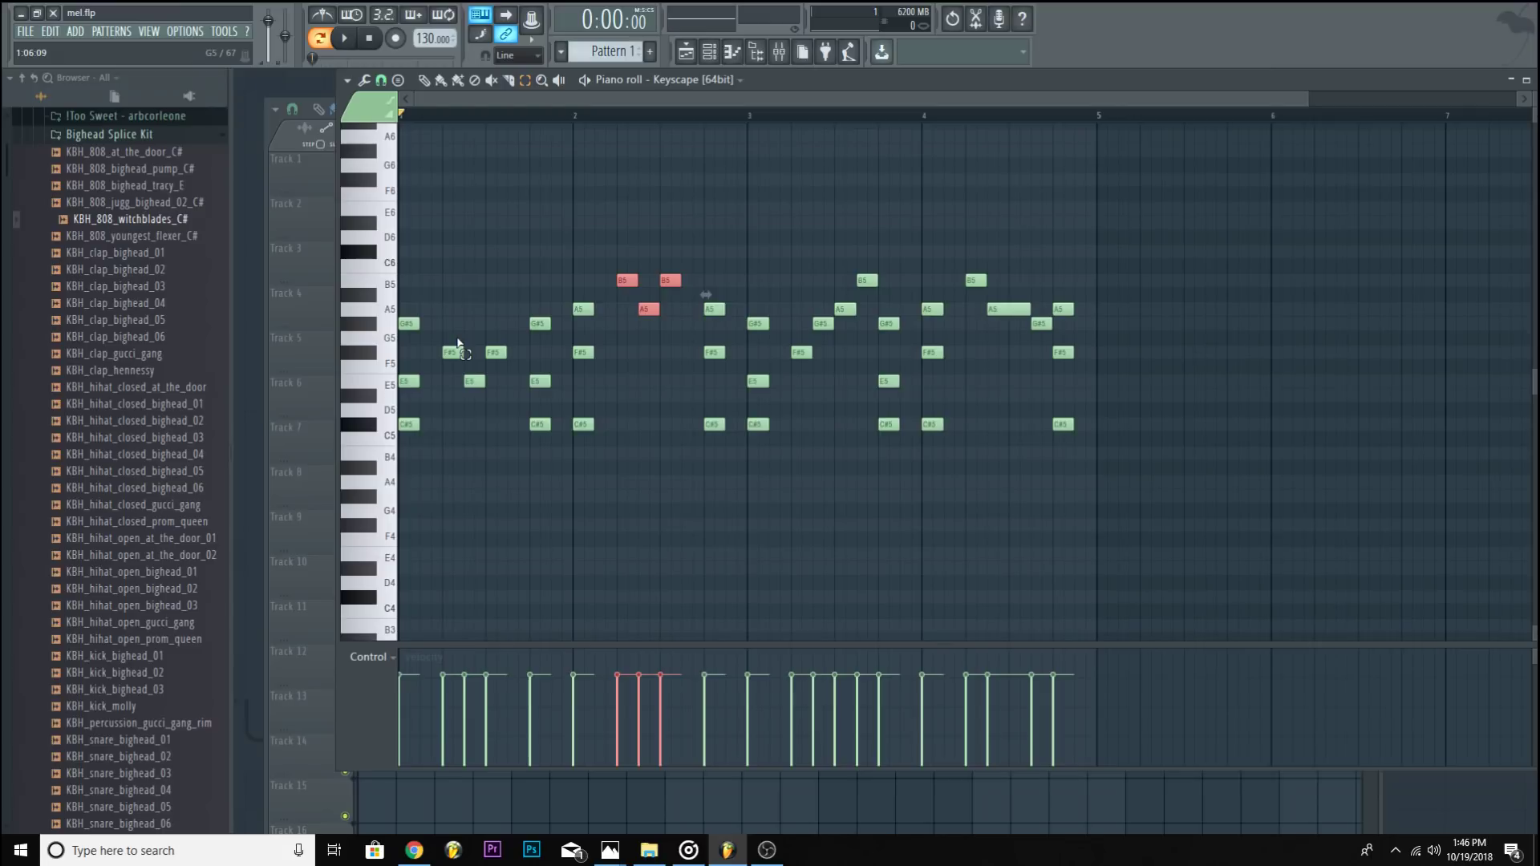
# Step: Clear the note selection, play the four-bar pattern through and stop it
pyautogui.keyDown('ctrl'); pyautogui.click(530, 125); pyautogui.keyUp('ctrl')
pyautogui.press('space')
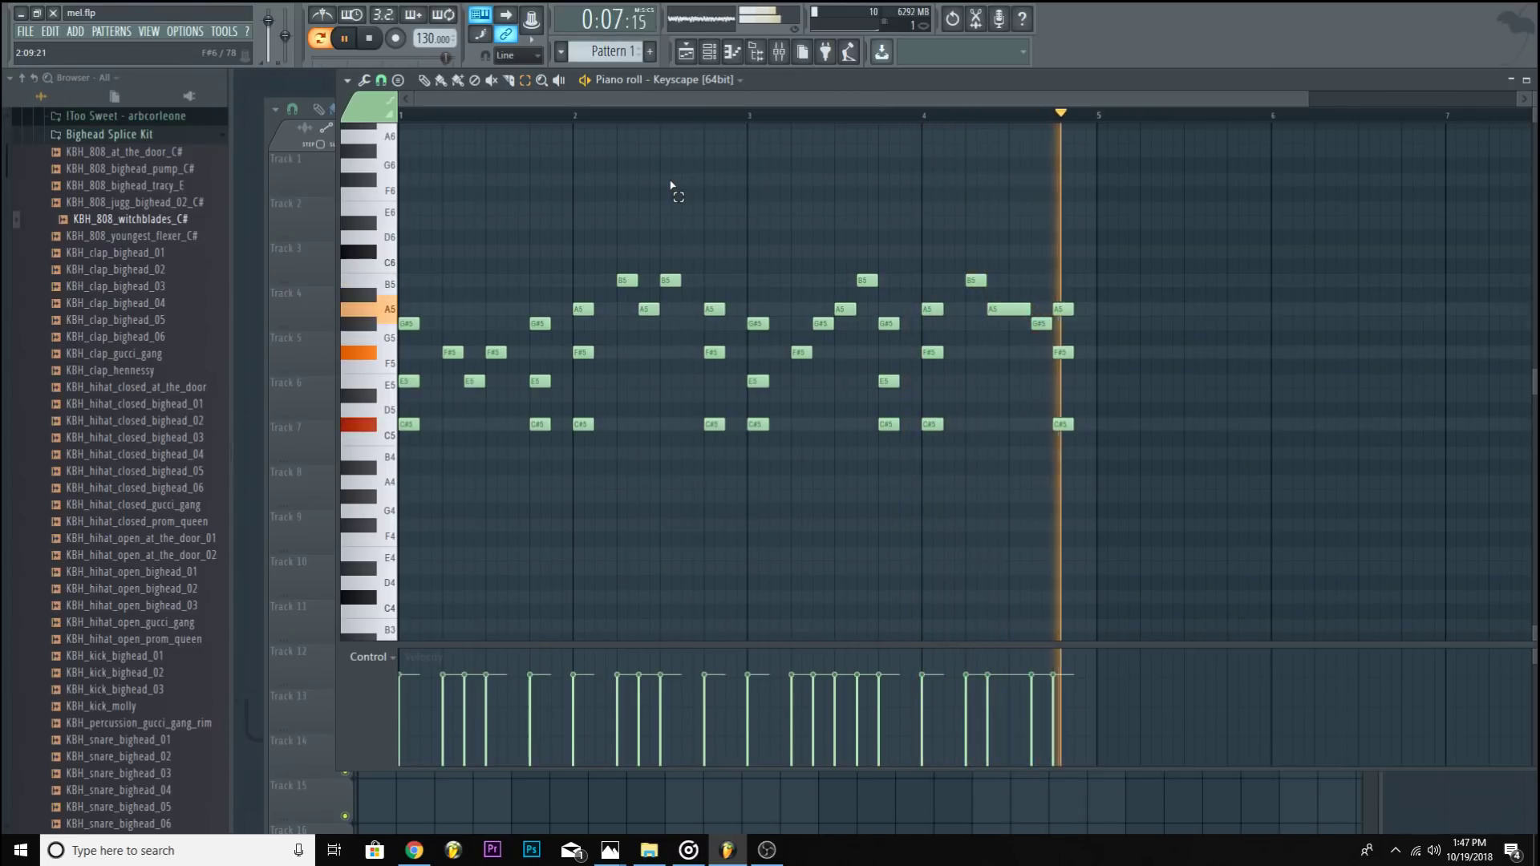
pyautogui.press('space')
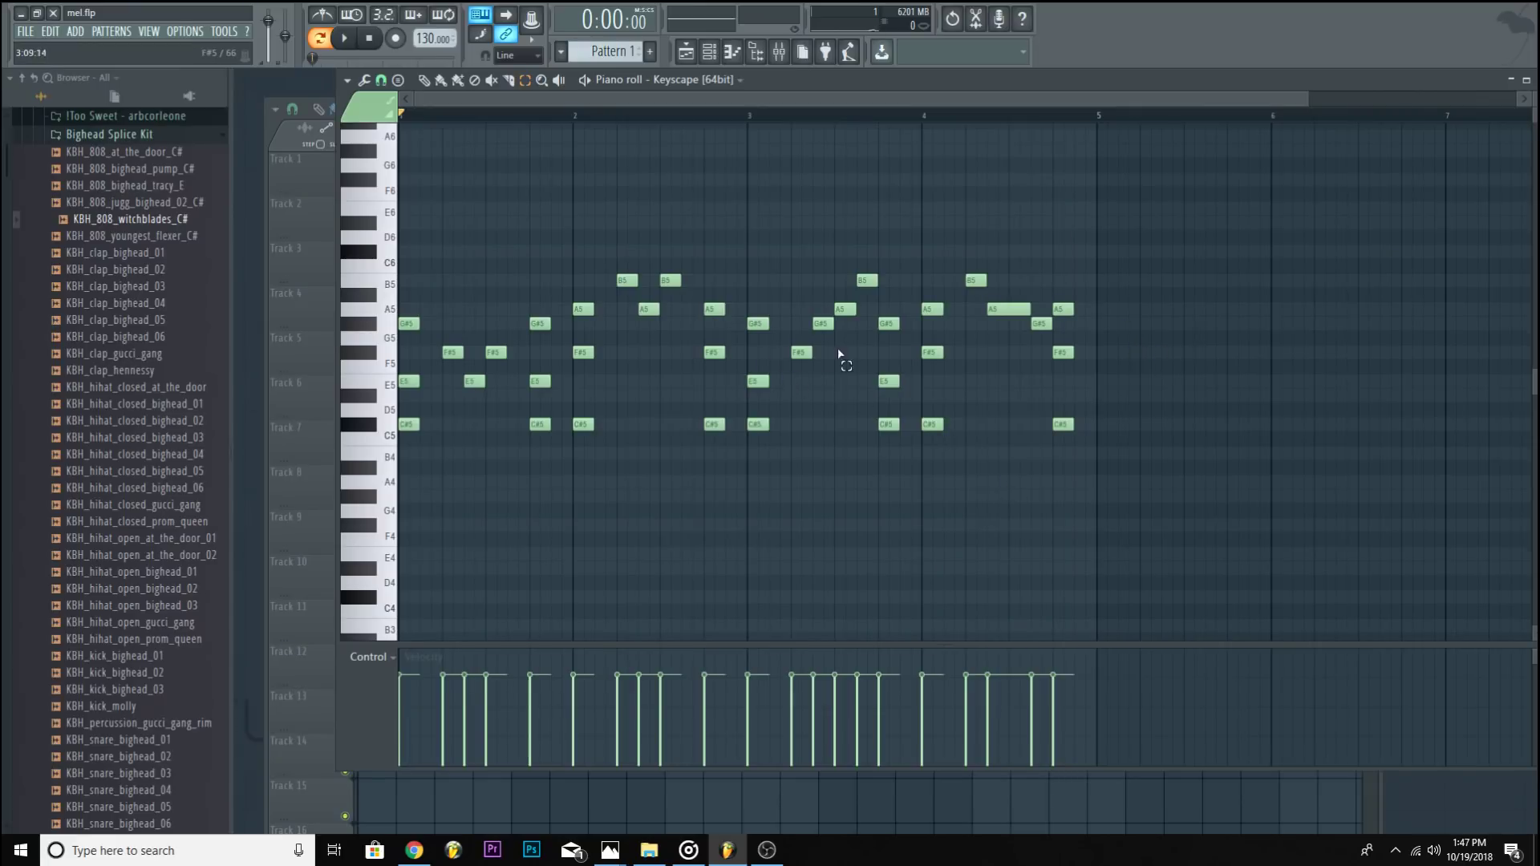
# Step: Try raising the last two melody notes between the chords in bar 1 to G#5 and A5
pyautogui.moveTo(811, 304); pyautogui.dragTo(864, 331)
pyautogui.click(863, 346)
pyautogui.moveTo(775, 347); pyautogui.dragTo(827, 372)
pyautogui.moveTo(465, 345); pyautogui.dragTo(508, 389)
pyautogui.press('Up')
pyautogui.press('Up')
pyautogui.press('Up')
pyautogui.press('Up')
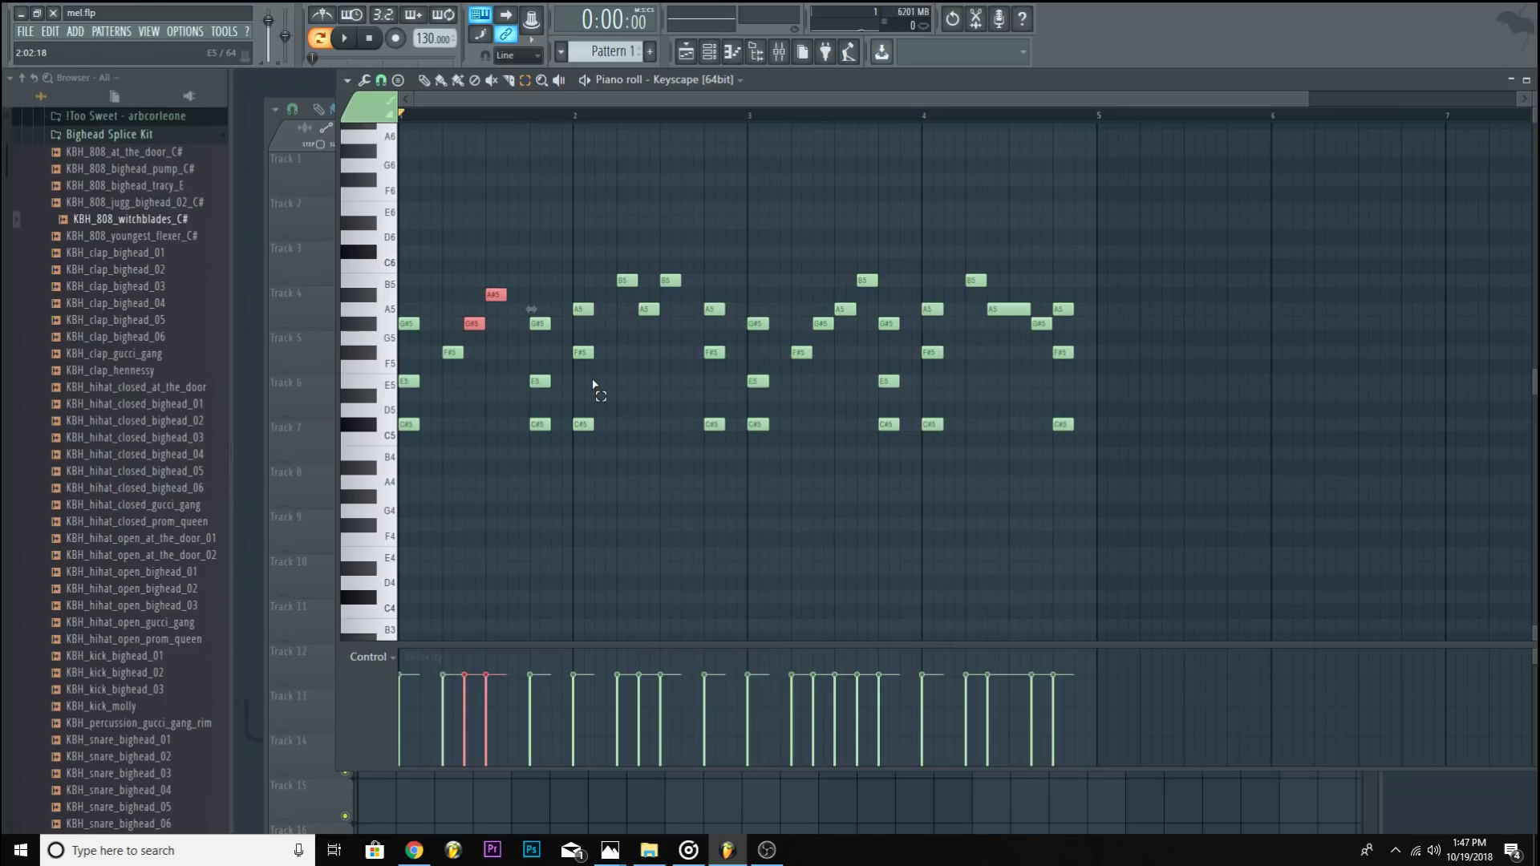
pyautogui.click(496, 295)
pyautogui.press('Down')
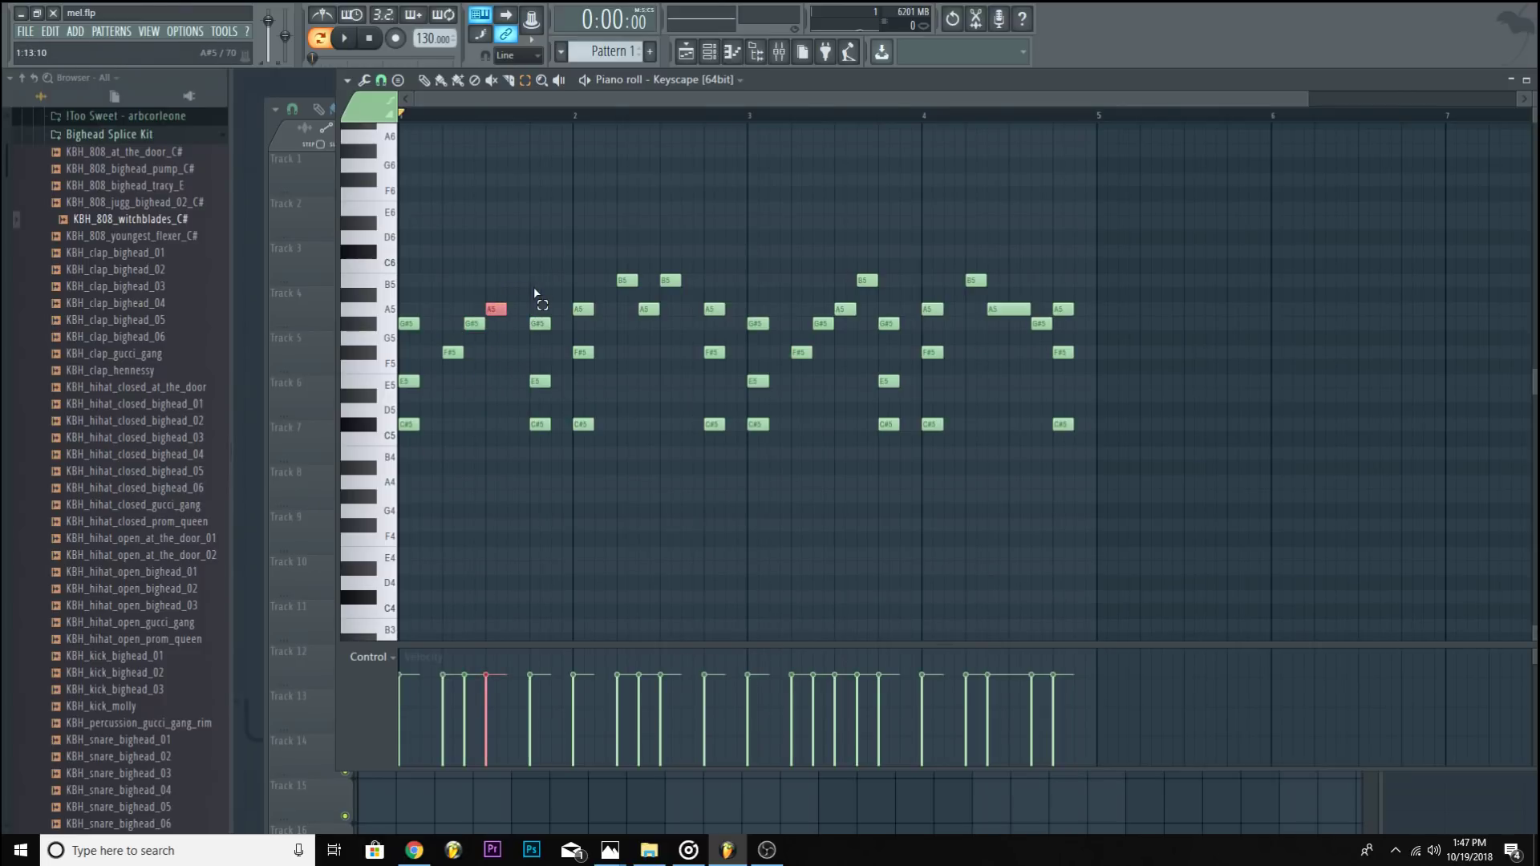
# Step: Lower the last two melody notes between the chords in bar 1 back to E5 and F#5
pyautogui.moveTo(457, 287); pyautogui.dragTo(509, 323)
pyautogui.press('Down')
pyautogui.press('Down')
pyautogui.press('Down')
pyautogui.press('Down')
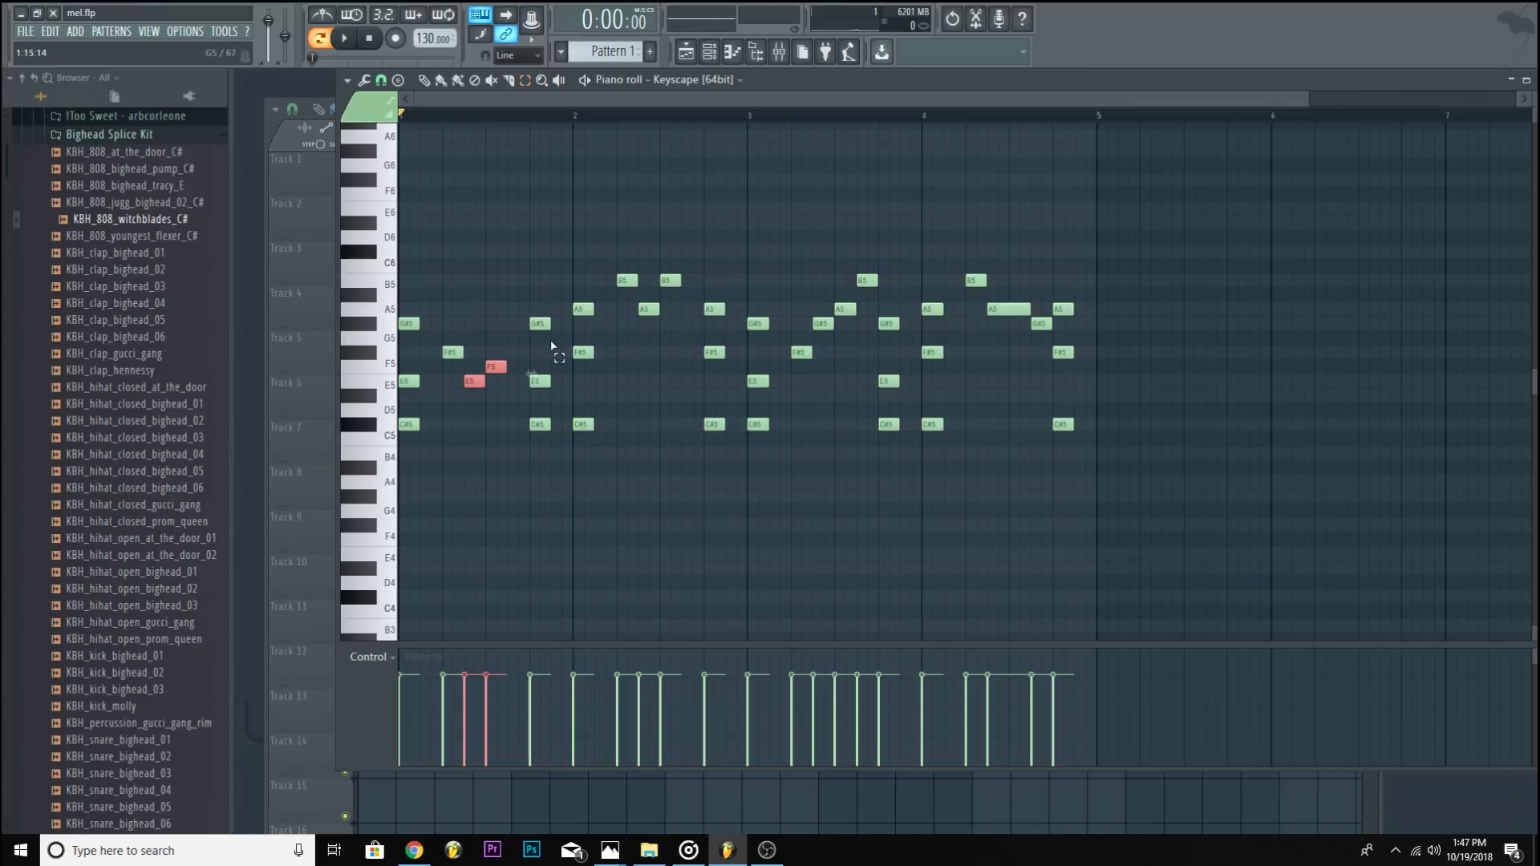
pyautogui.click(496, 366)
pyautogui.press('Up')
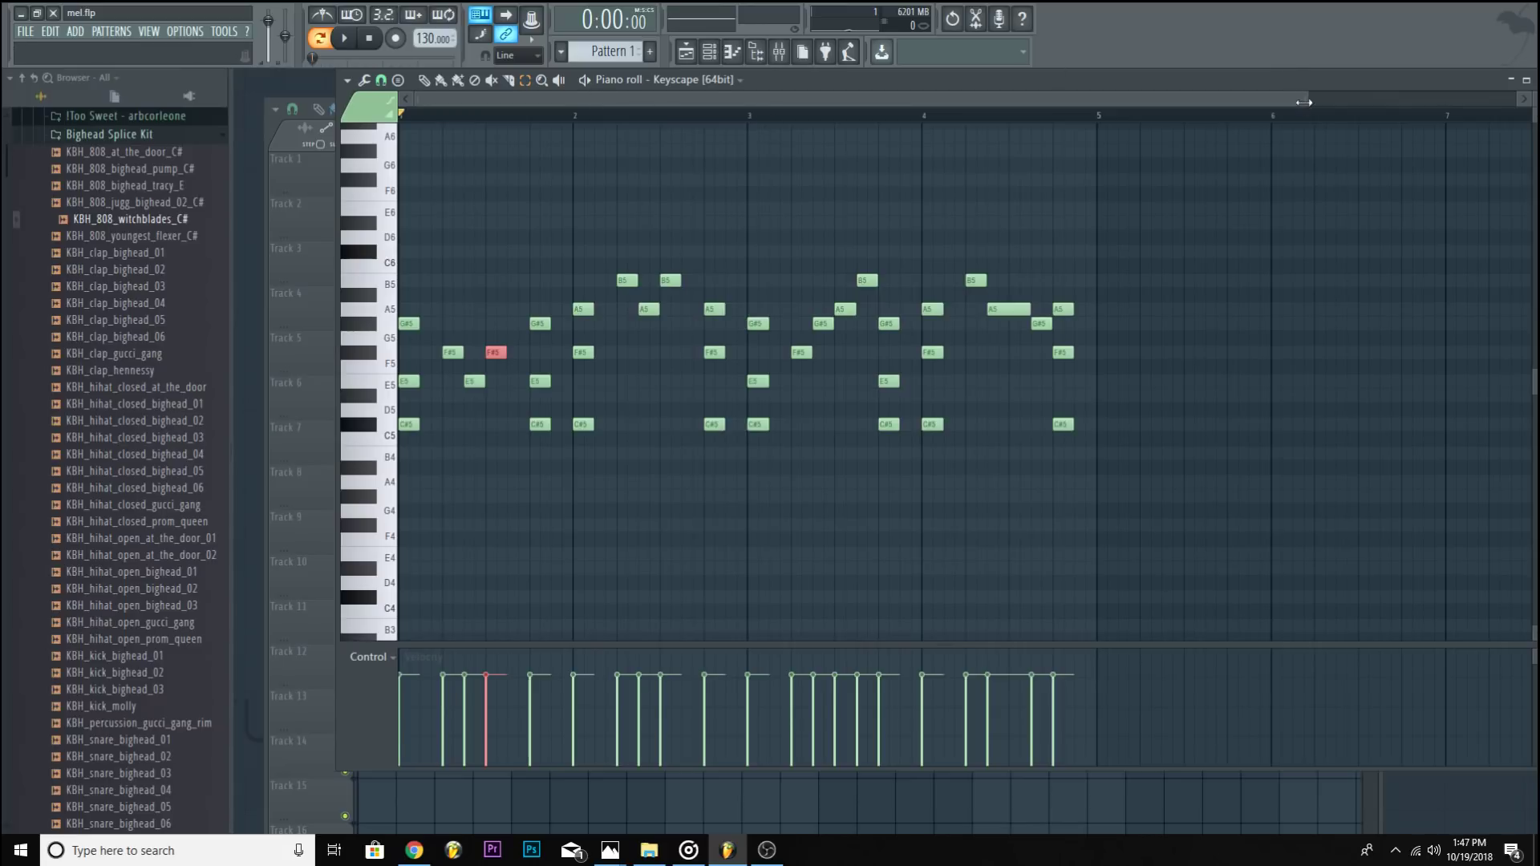
# Step: Try lowering the B5 and the long A5 melody notes in bar 4 by five semitones, to F#5 and E5
pyautogui.moveTo(1303, 102); pyautogui.dragTo(1350, 102)
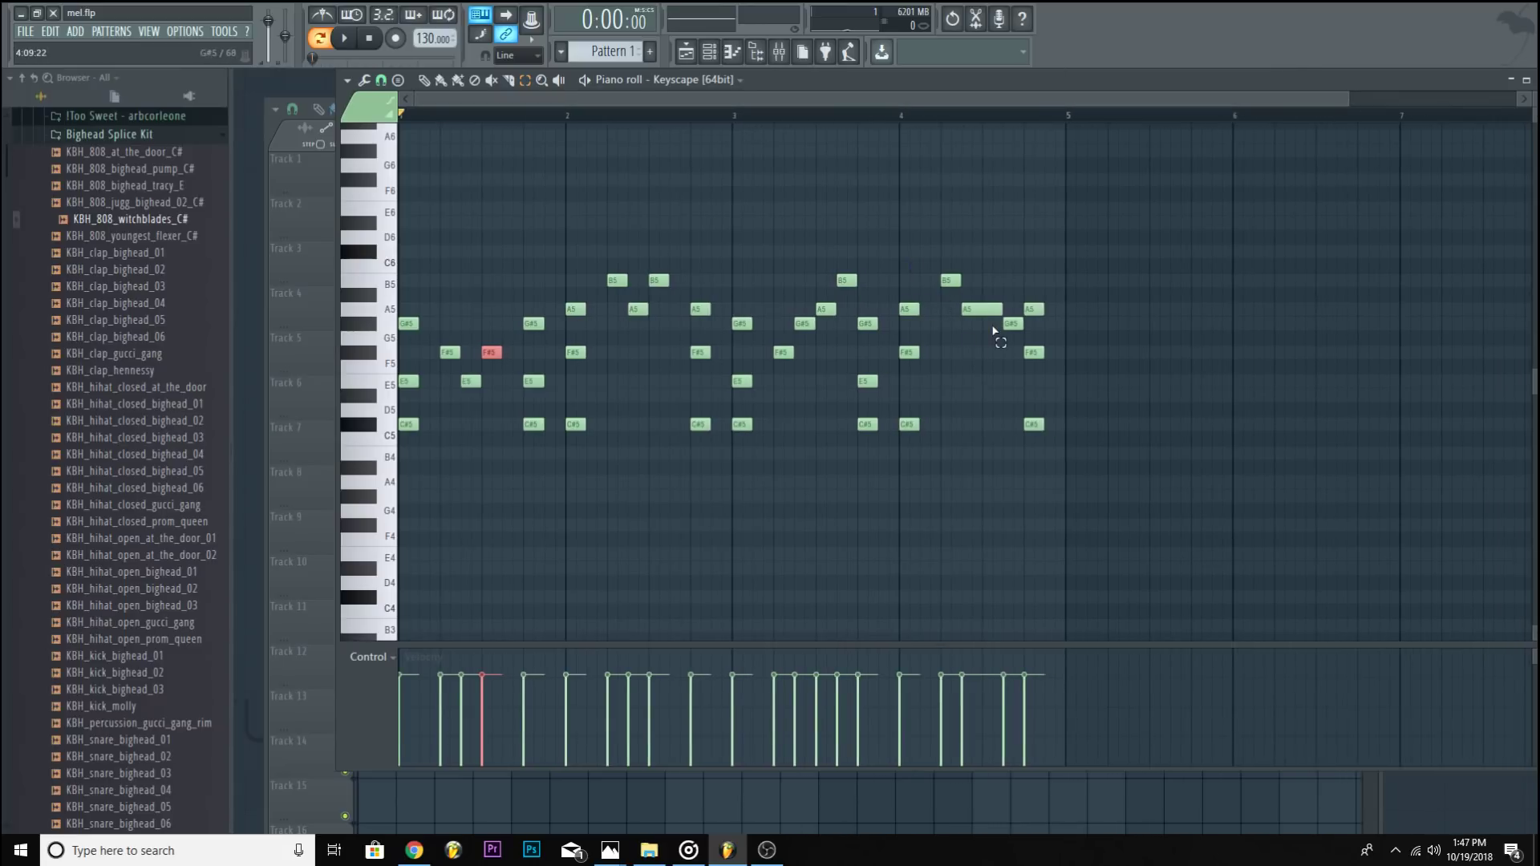
pyautogui.moveTo(923, 259); pyautogui.dragTo(1001, 329)
pyautogui.hotkey('shift', 'Down')
pyautogui.hotkey('shift', 'Down')
pyautogui.hotkey('shift', 'Down')
pyautogui.hotkey('shift', 'Down')
pyautogui.hotkey('shift', 'Down')
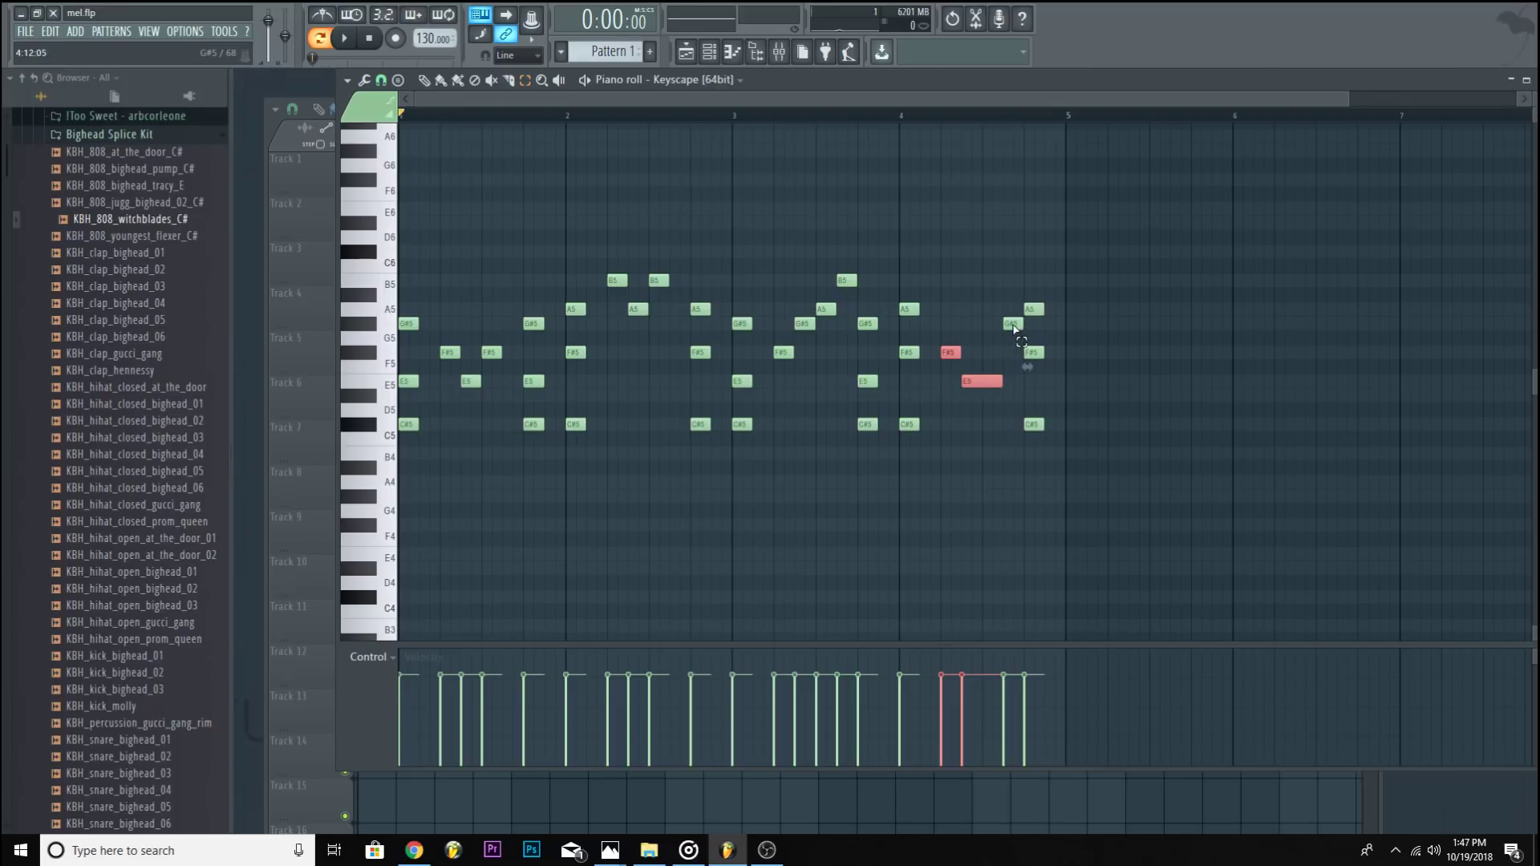
# Step: Raise the two selected bar 4 melody notes back five semitones, to B5 and A5
pyautogui.hotkey('shift', 'Up')
pyautogui.hotkey('shift', 'Up')
pyautogui.hotkey('shift', 'Up')
pyautogui.hotkey('shift', 'Up')
pyautogui.hotkey('shift', 'Up')
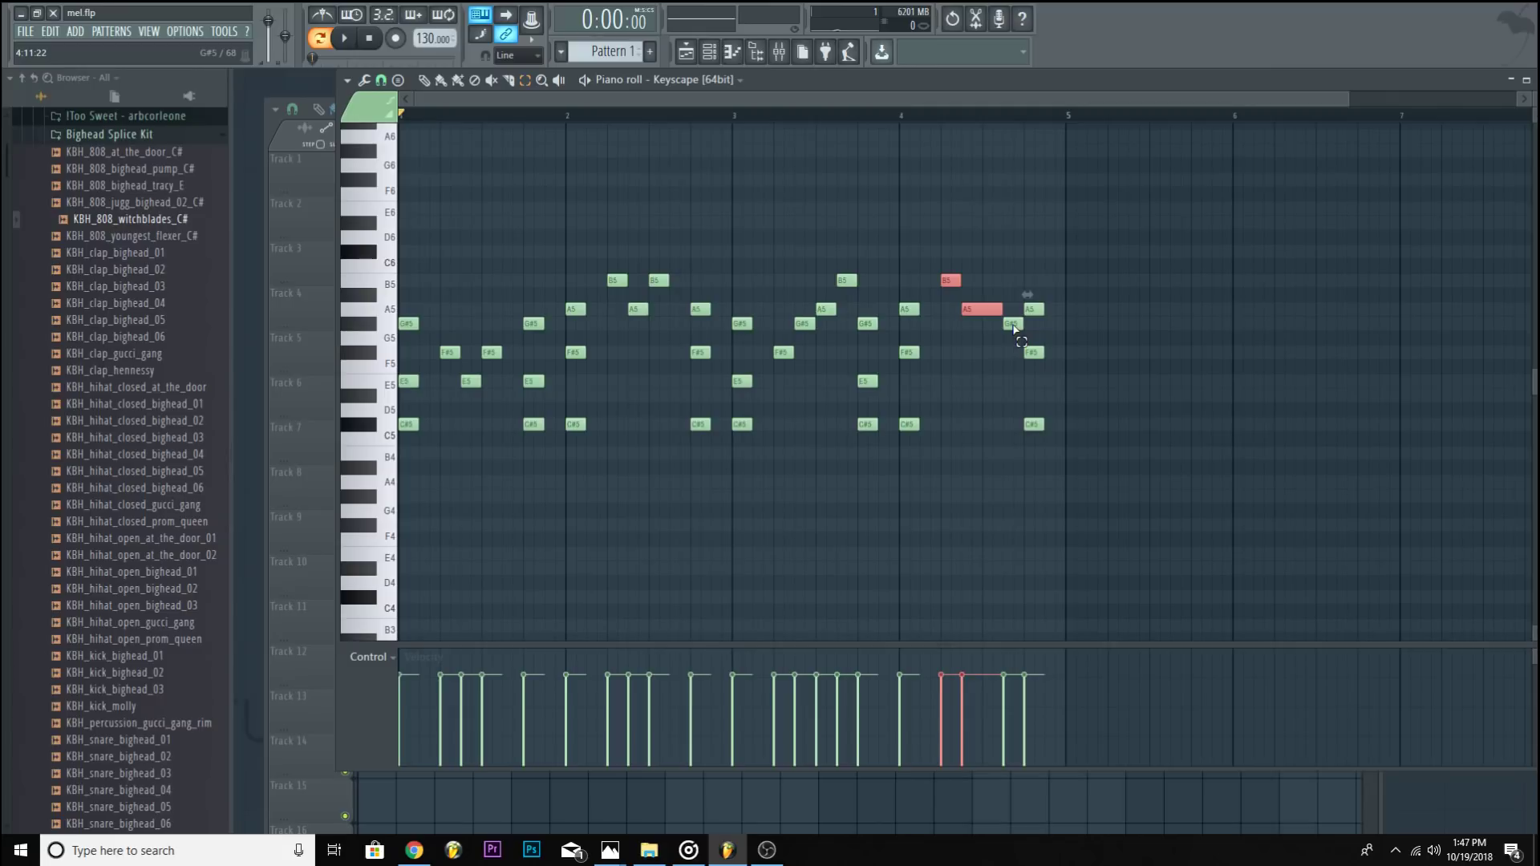
# Step: Open the current project's history and step back to the transpose entry preceding the bar 4 note changes
pyautogui.click(115, 96)
pyautogui.click(80, 138)
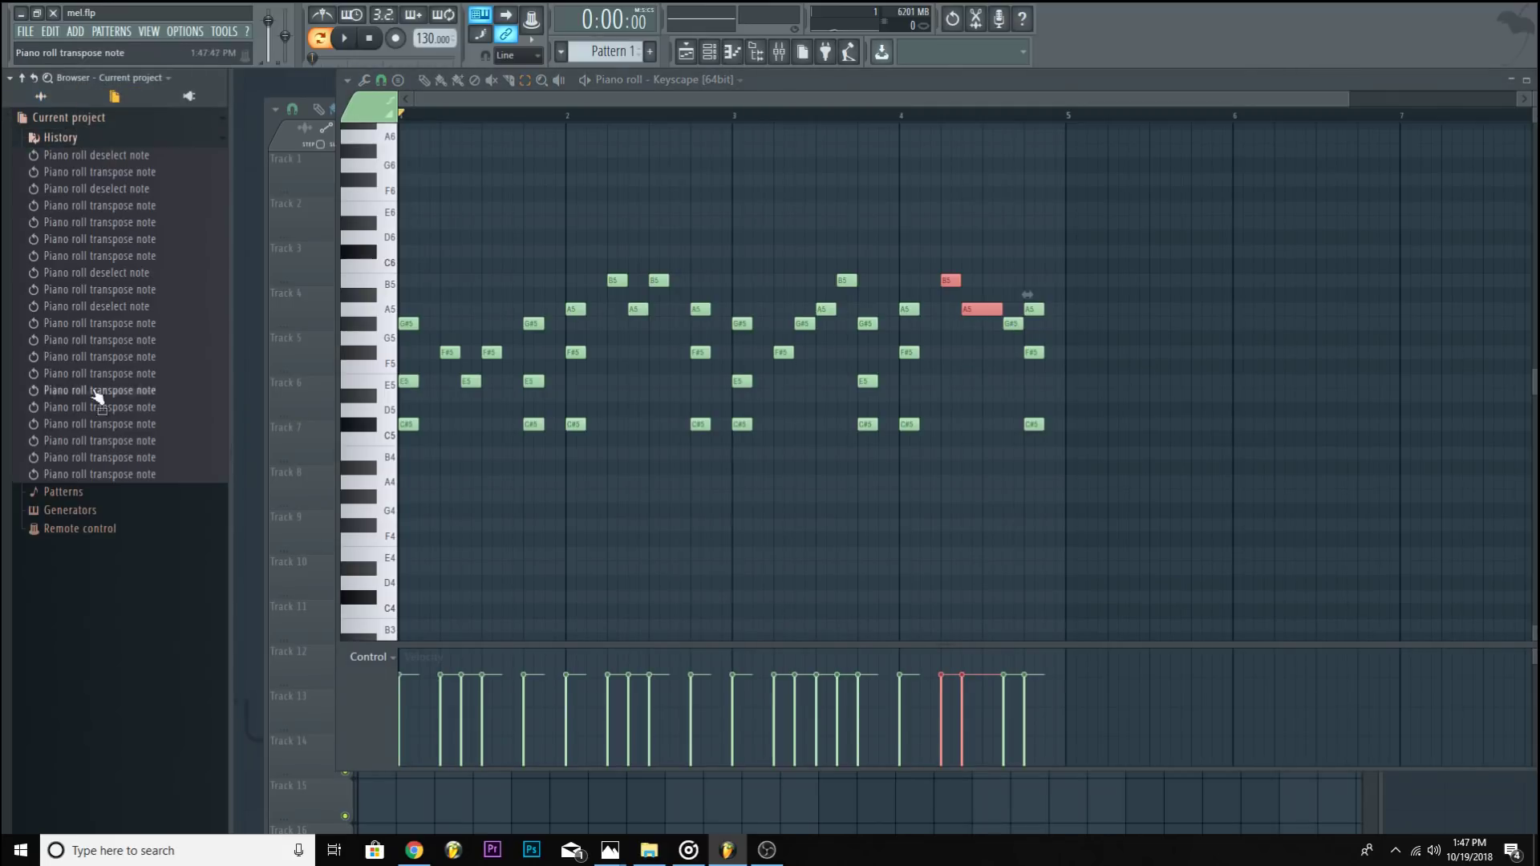
pyautogui.click(130, 441)
pyautogui.click(131, 423)
pyautogui.click(133, 407)
pyautogui.click(133, 390)
pyautogui.click(134, 373)
pyautogui.click(133, 348)
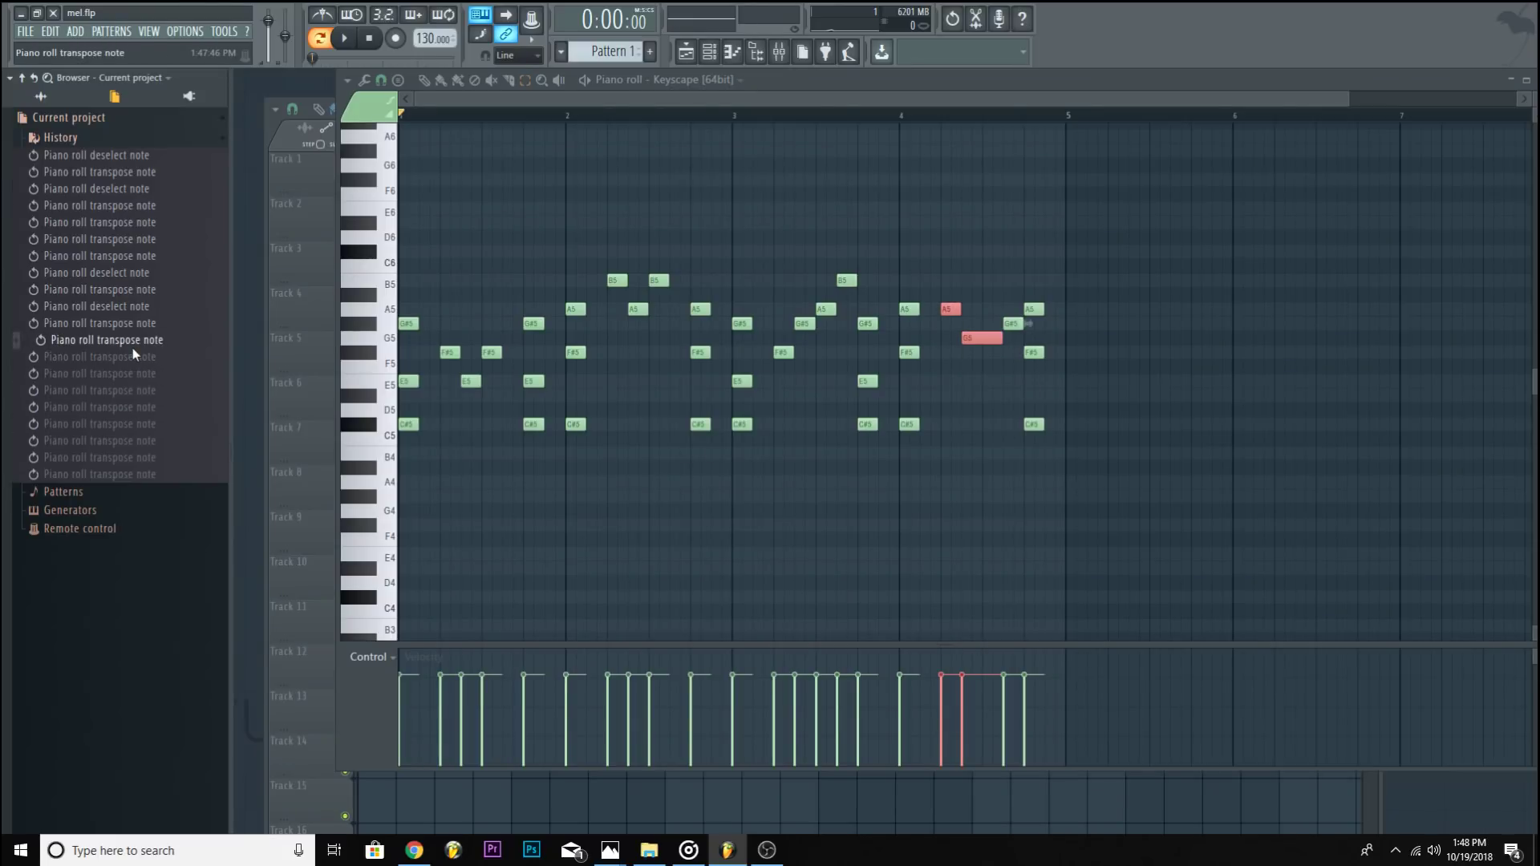
pyautogui.click(130, 330)
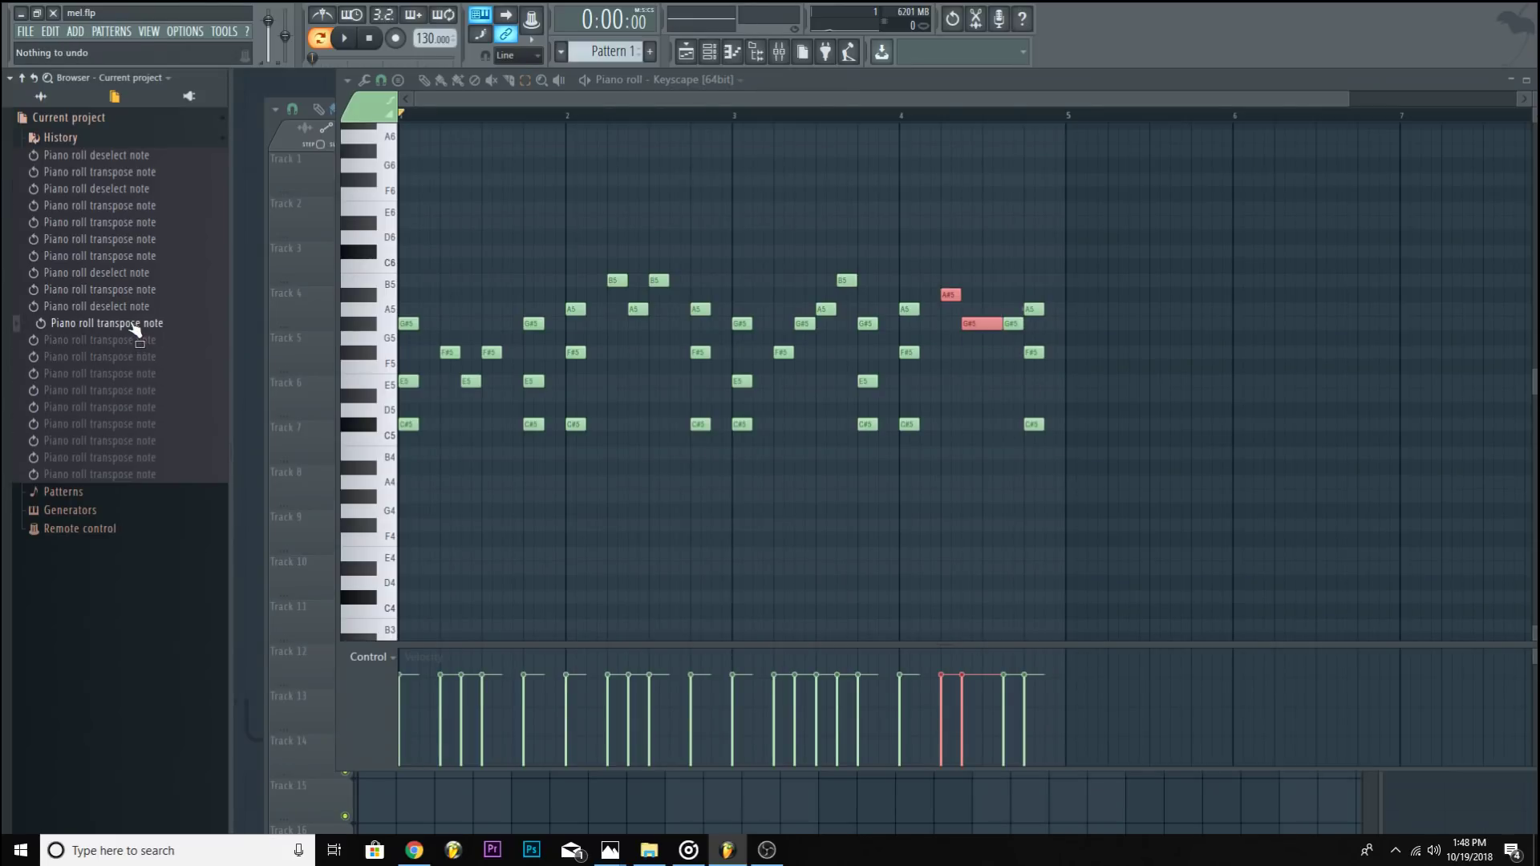
pyautogui.click(131, 313)
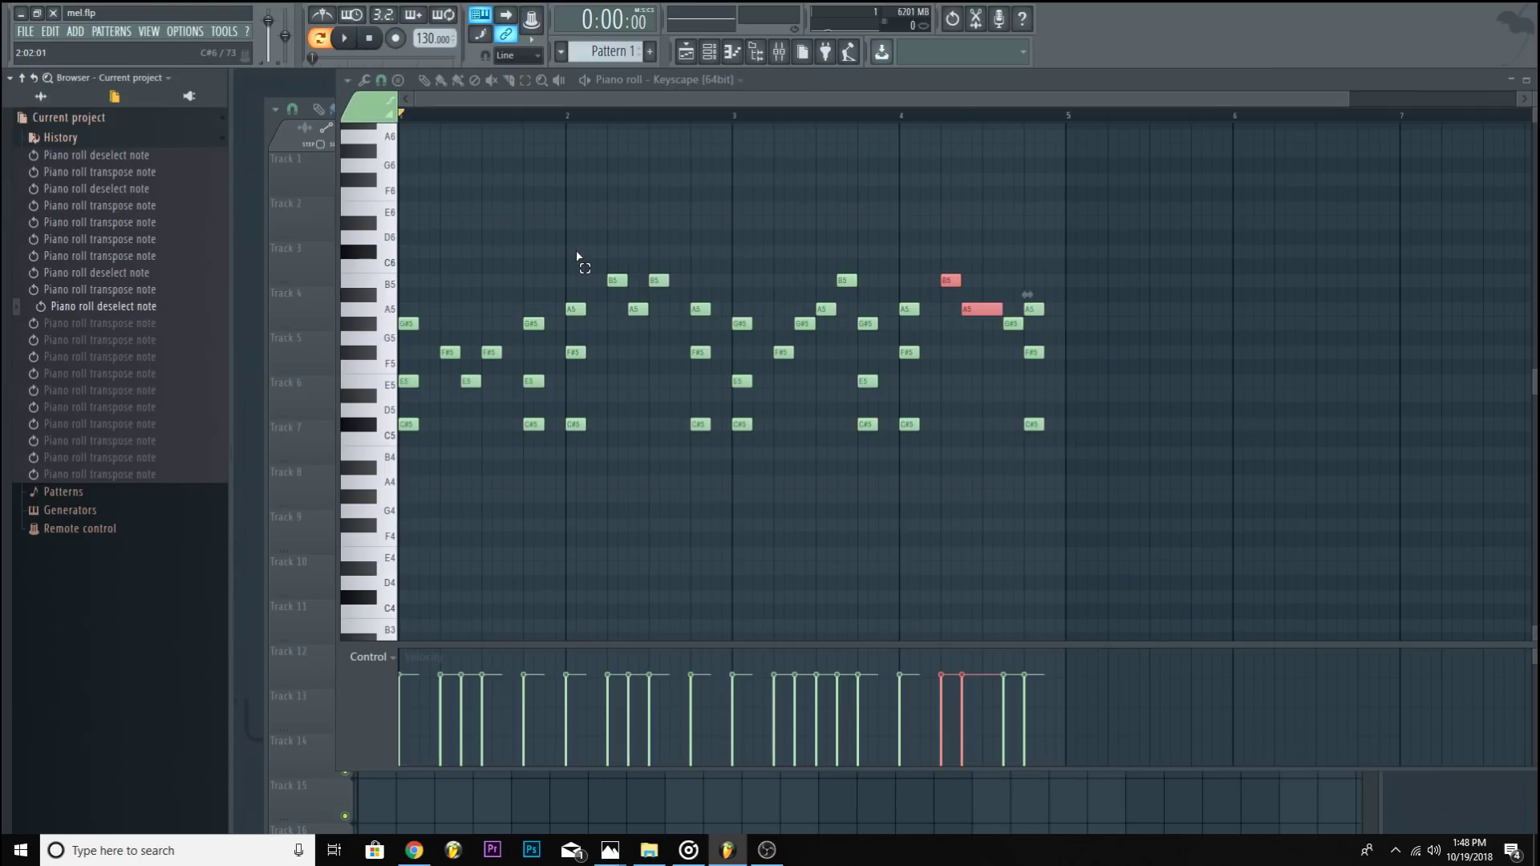
pyautogui.click(206, 292)
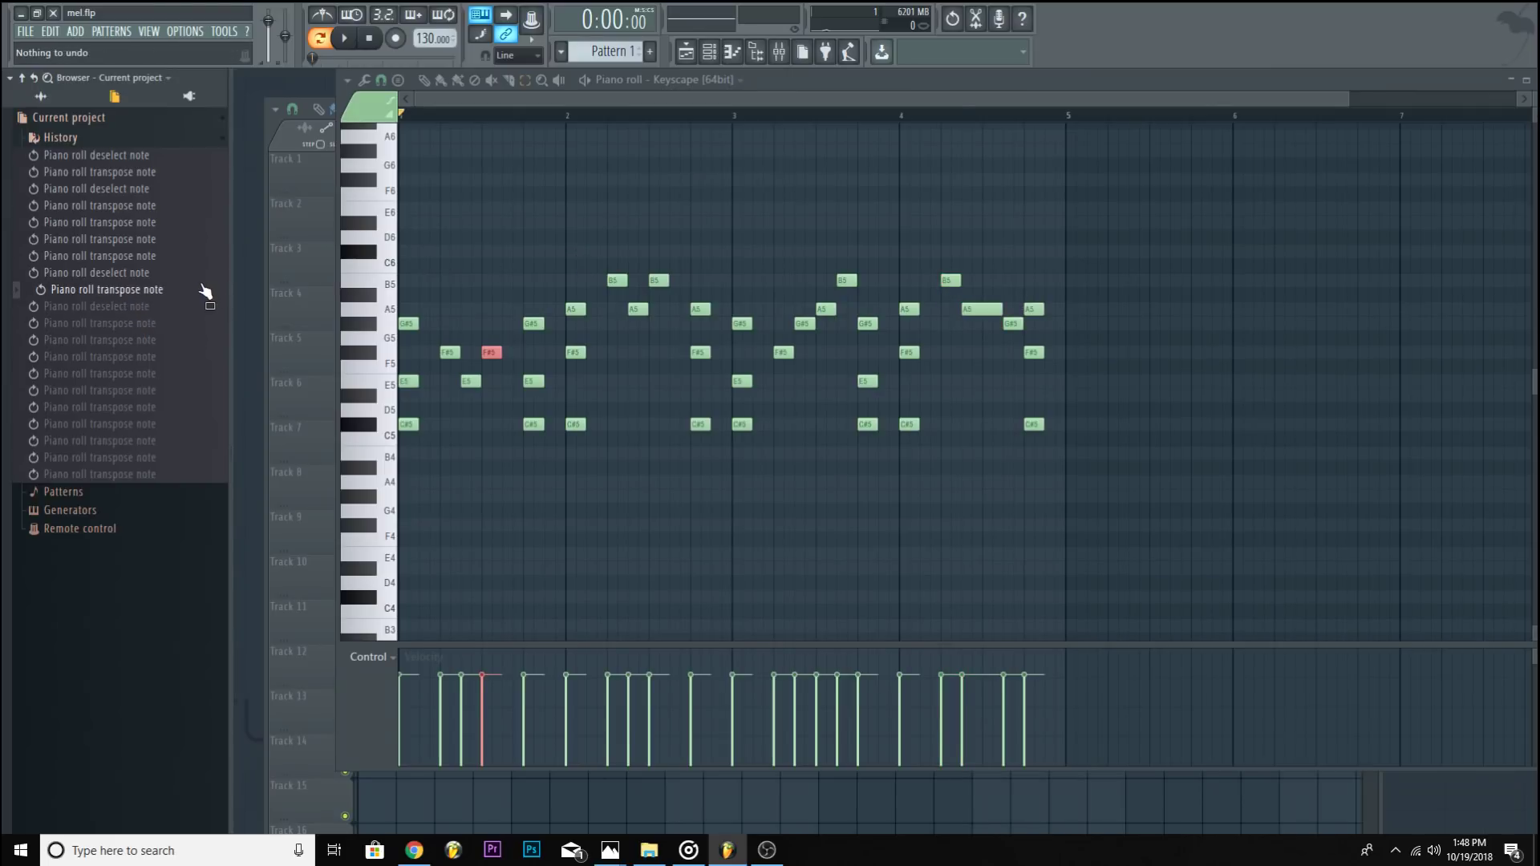
pyautogui.click(202, 275)
pyautogui.click(201, 289)
pyautogui.click(164, 307)
pyautogui.click(165, 292)
# Step: Play the pattern from the start to check the melody, and stop playback
pyautogui.press('space')
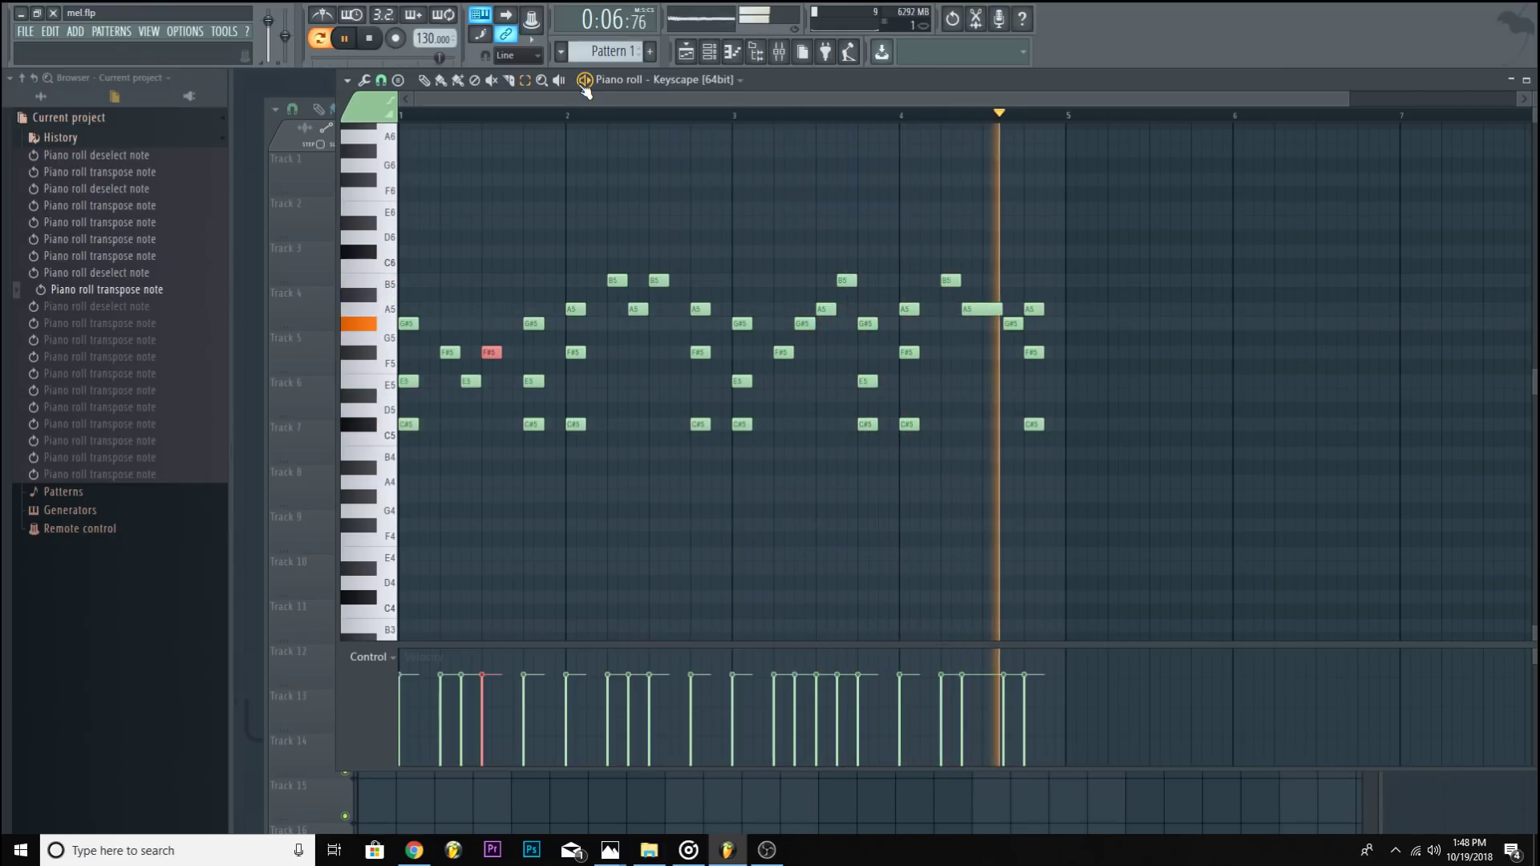
pyautogui.click(369, 38)
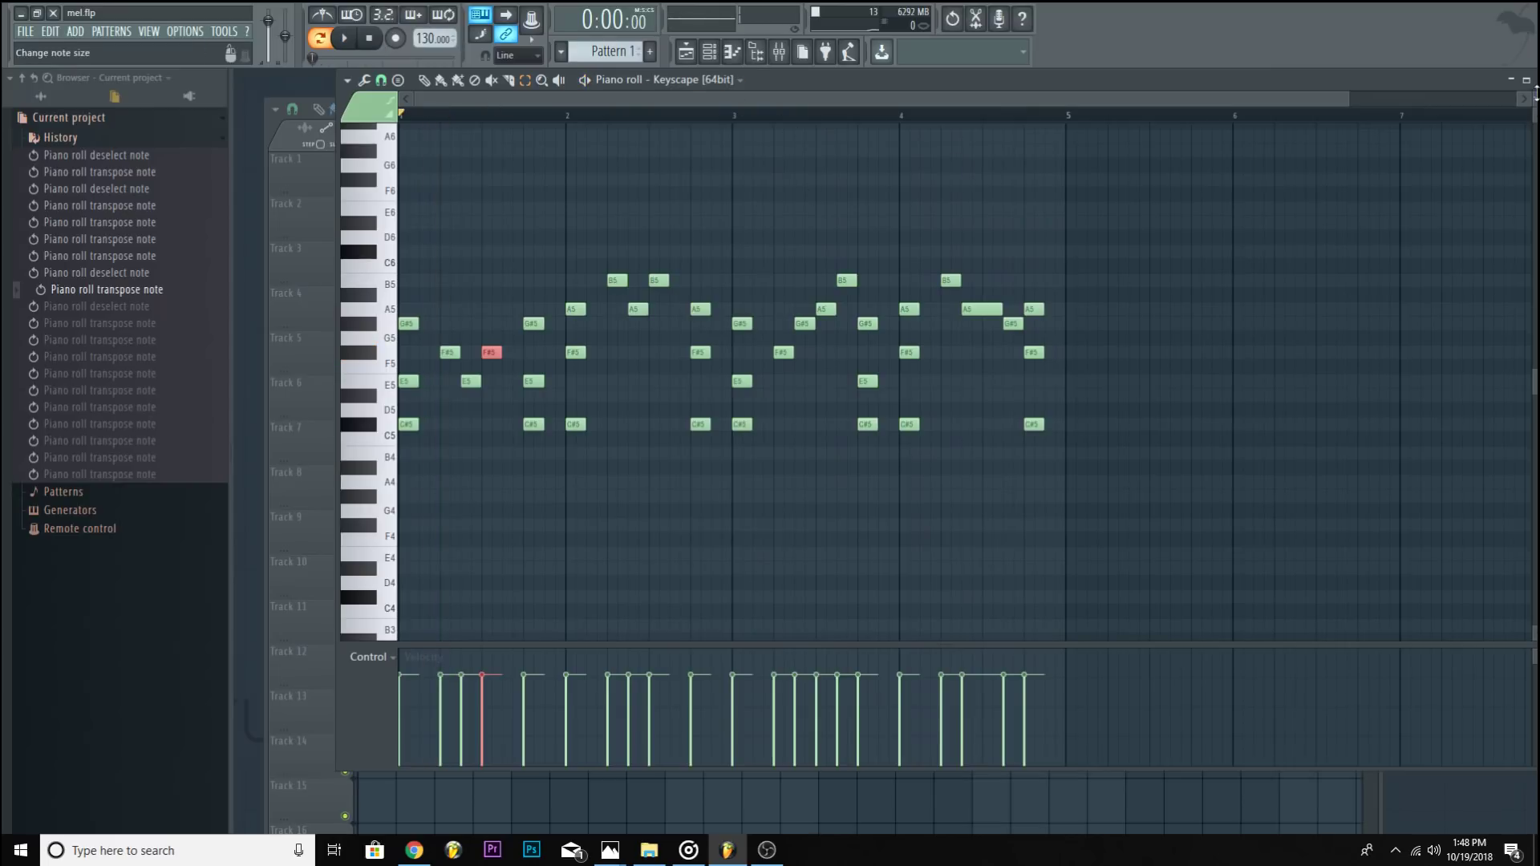
# Step: Close the piano roll, try the project tempo at 160 BPM and set it back to 130 BPM
pyautogui.moveTo(1481, 87); pyautogui.dragTo(1405, 88)
pyautogui.click(1467, 82)
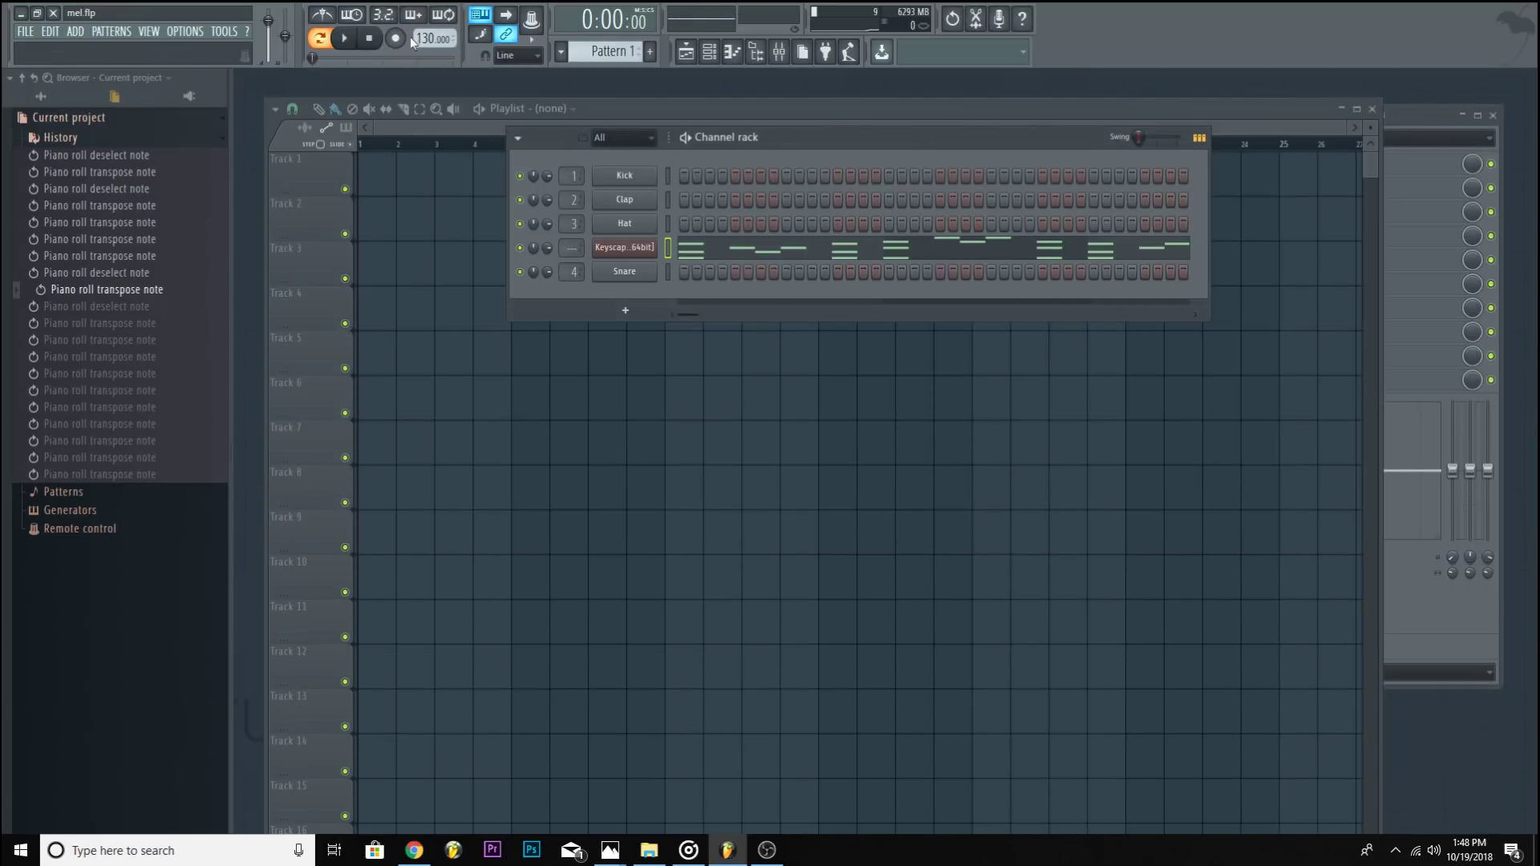
pyautogui.moveTo(413, 40); pyautogui.dragTo(412, 24)
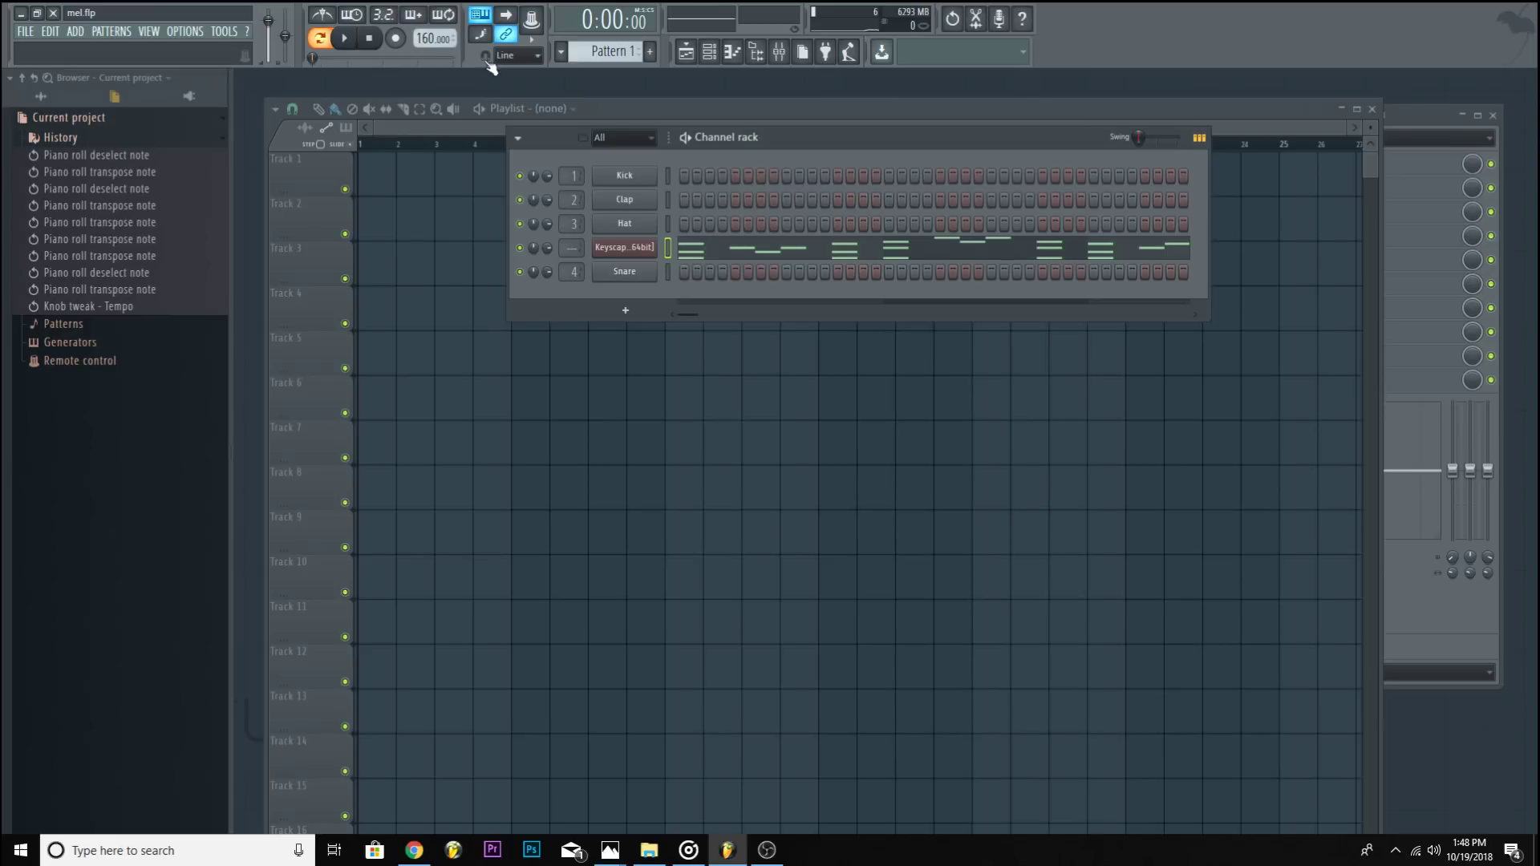
pyautogui.moveTo(426, 37); pyautogui.dragTo(425, 40)
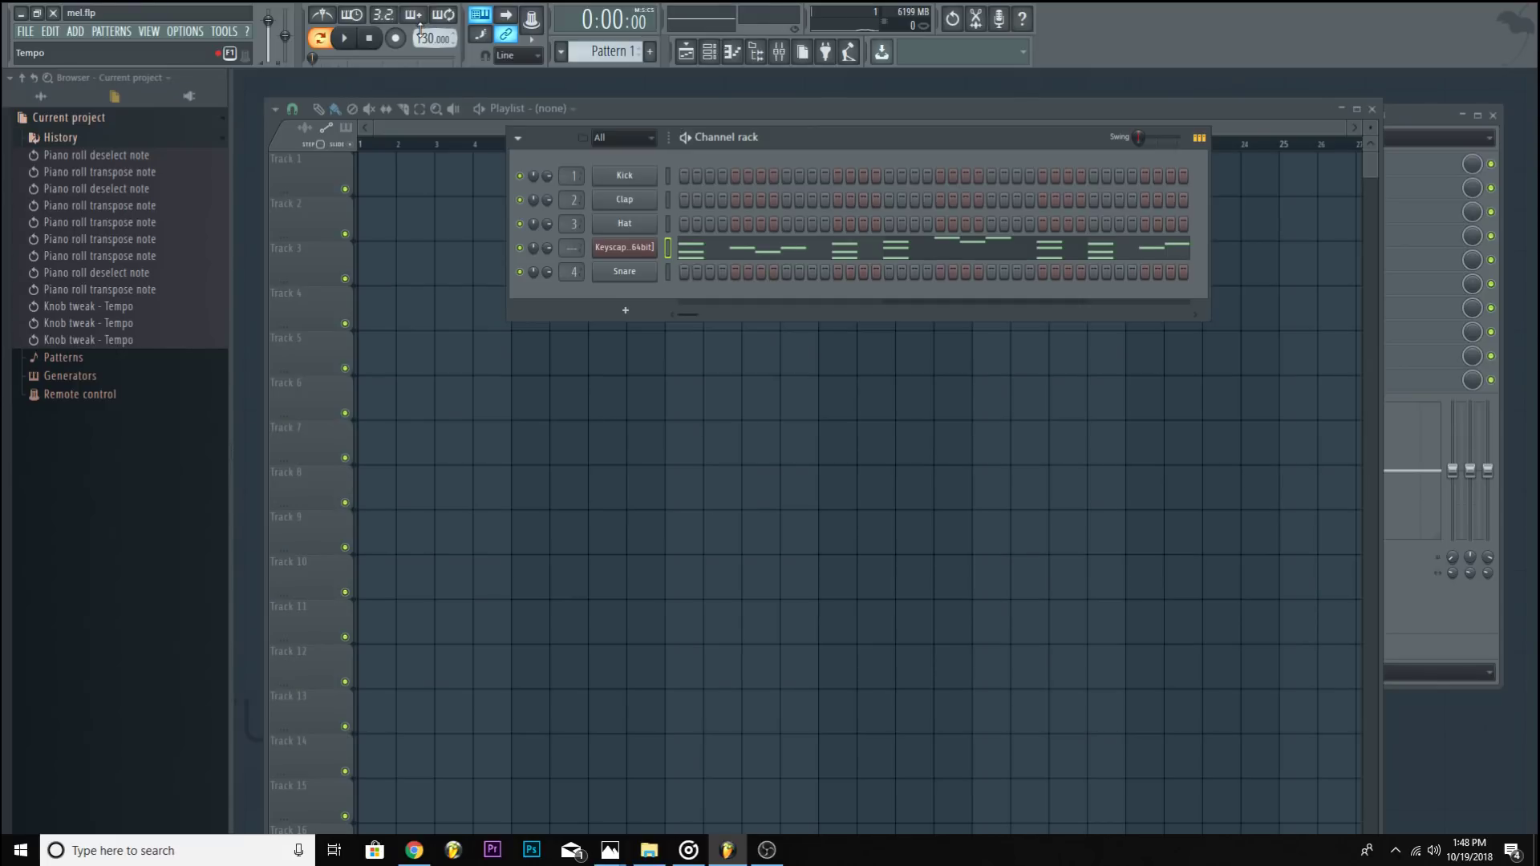
# Step: Reopen the Keyscape notes in the piano roll with the four bars filling the view
pyautogui.rightClick(629, 250)
pyautogui.click(687, 248)
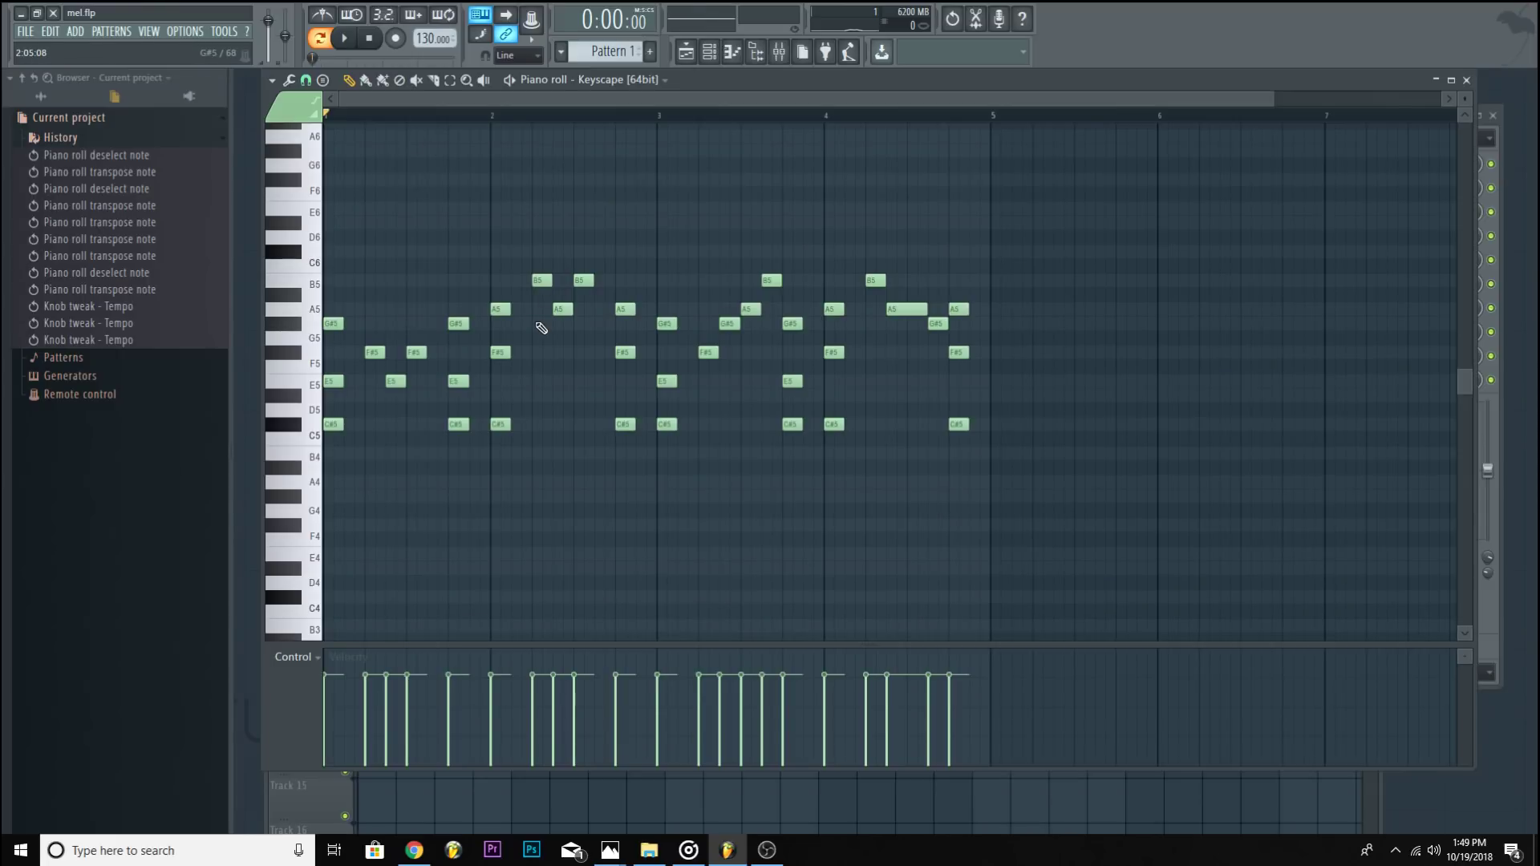
pyautogui.moveTo(1266, 104); pyautogui.dragTo(864, 95)
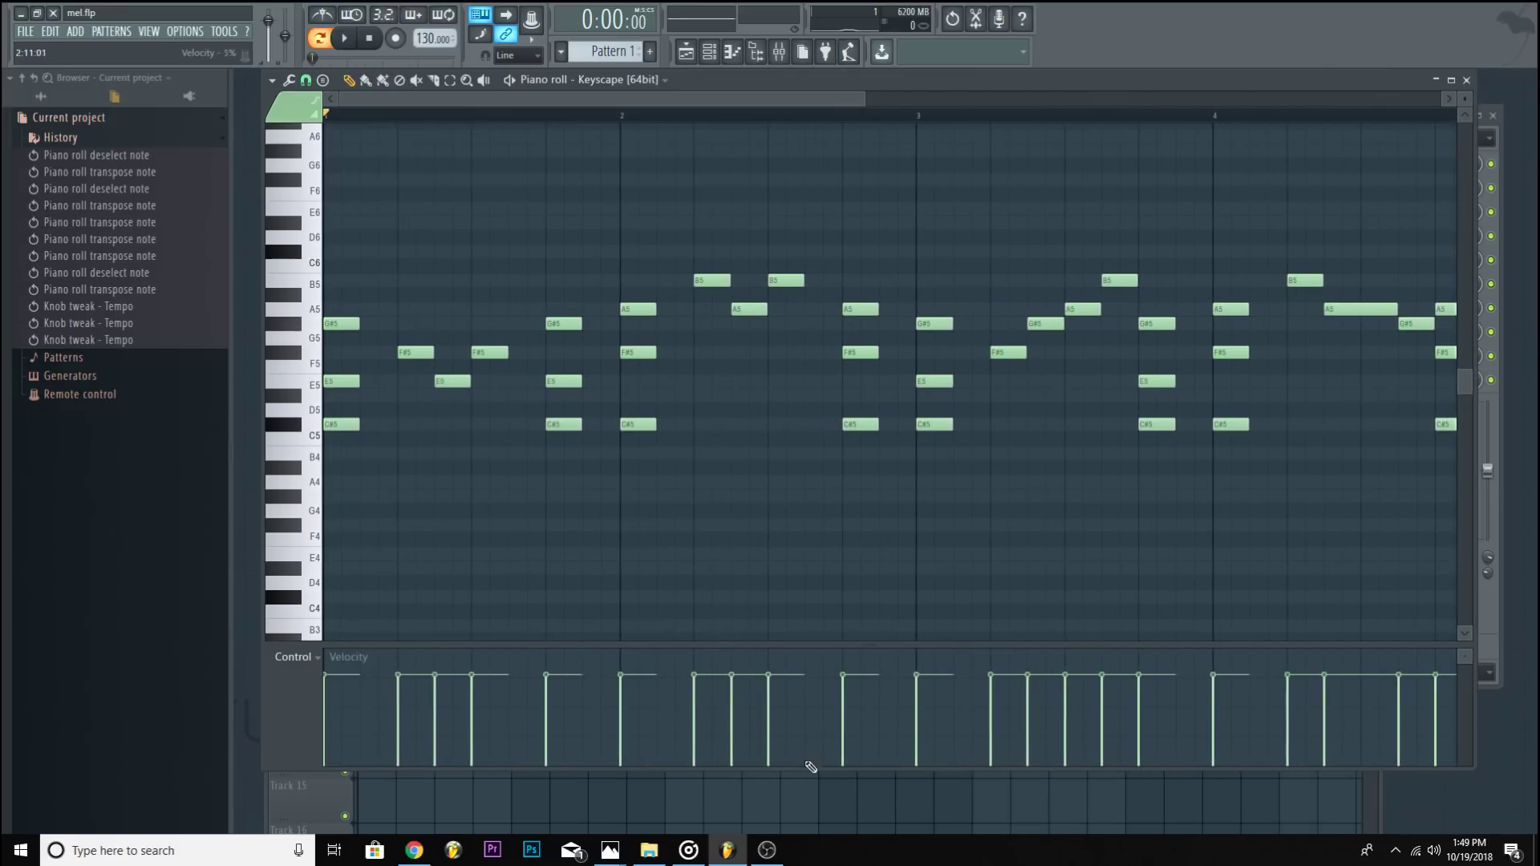
pyautogui.click(767, 852)
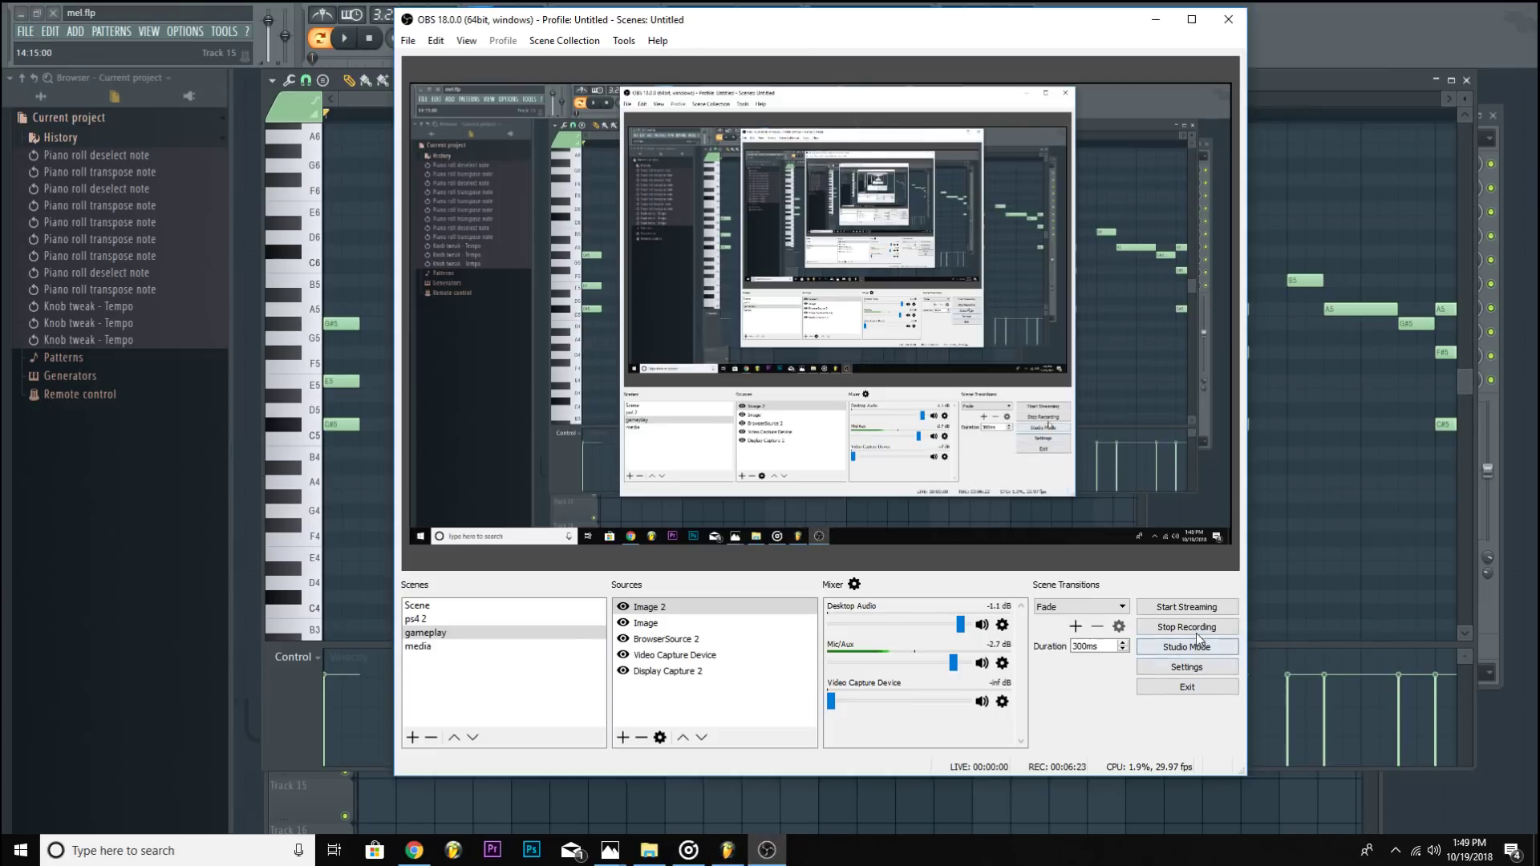